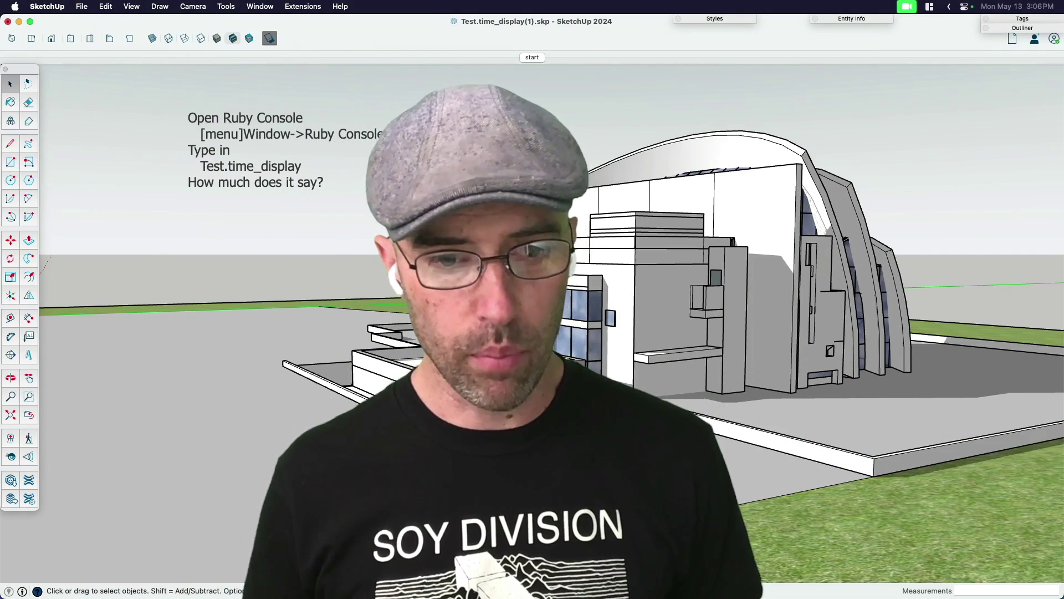
# - Switch to Firefox and read the "Benchmark for SketchUp" forum post, including its Test.time_display instructions and model download section
pyautogui.press('super+Tab')
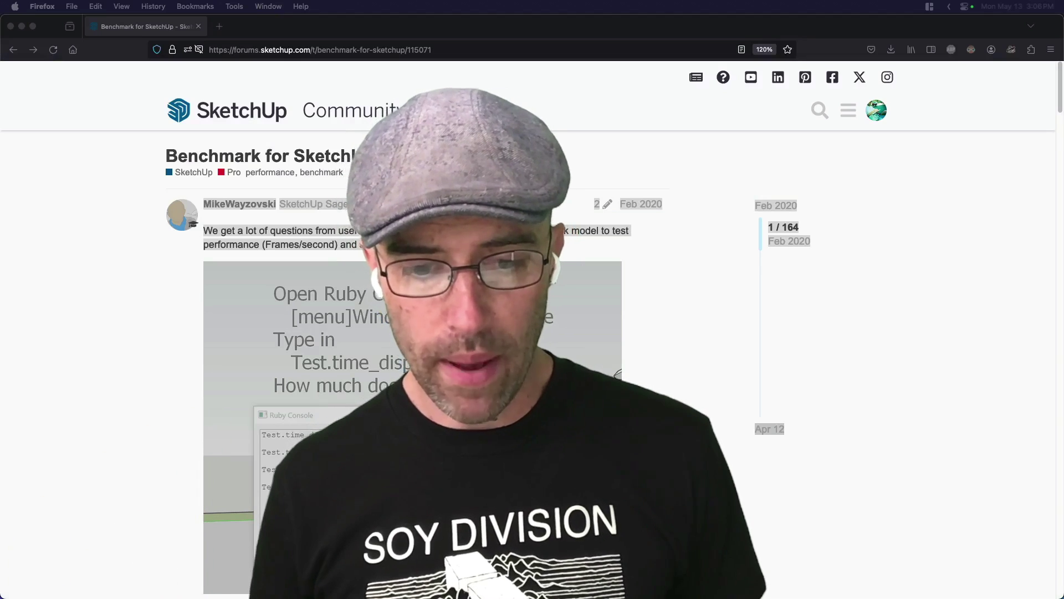
pyautogui.click(682, 226)
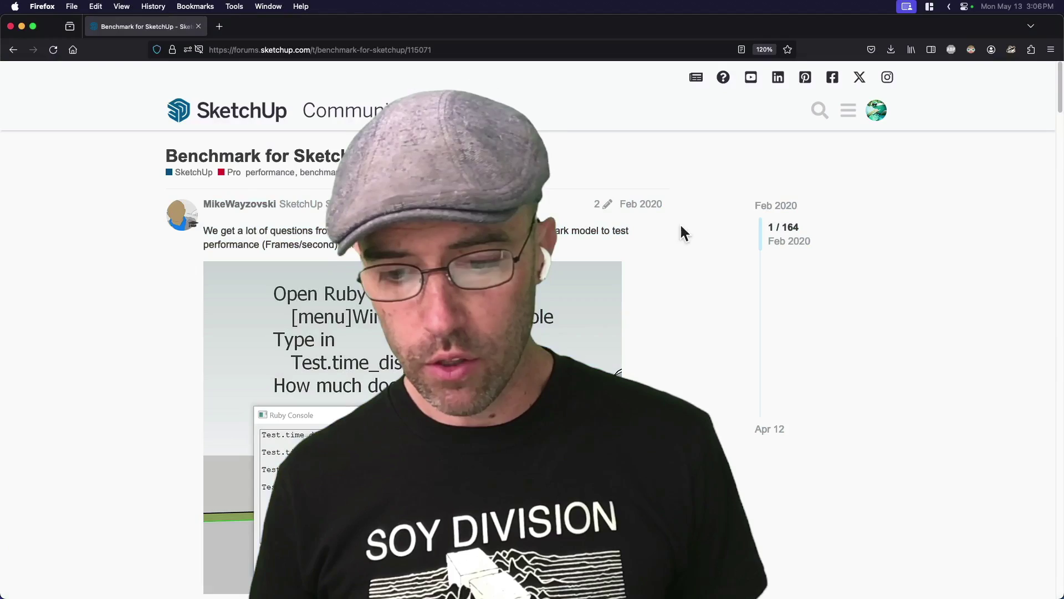
pyautogui.scroll(-3, 714, 286)
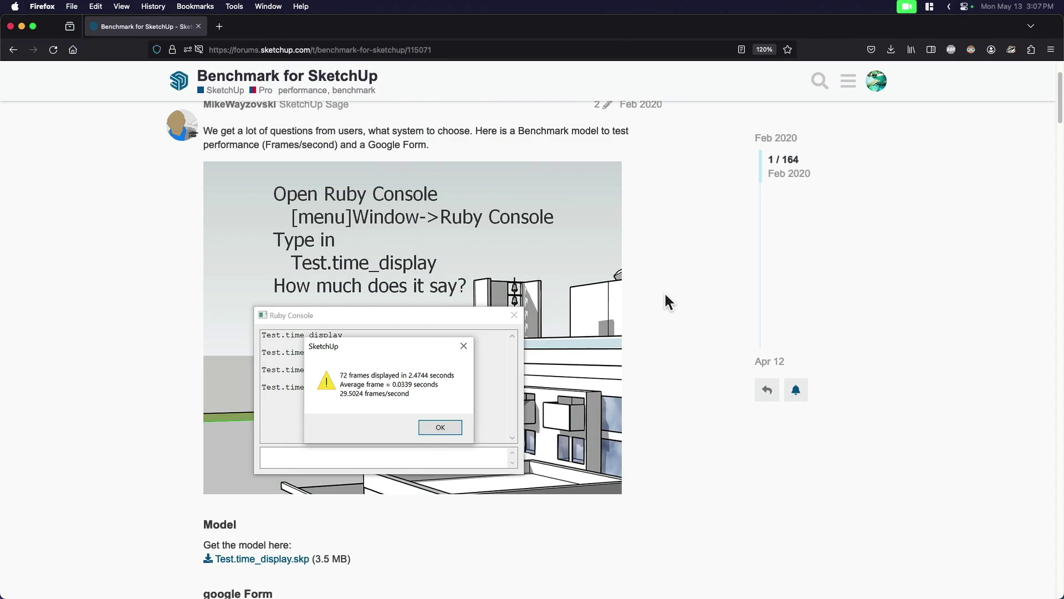
pyautogui.scroll(3, 519, 238)
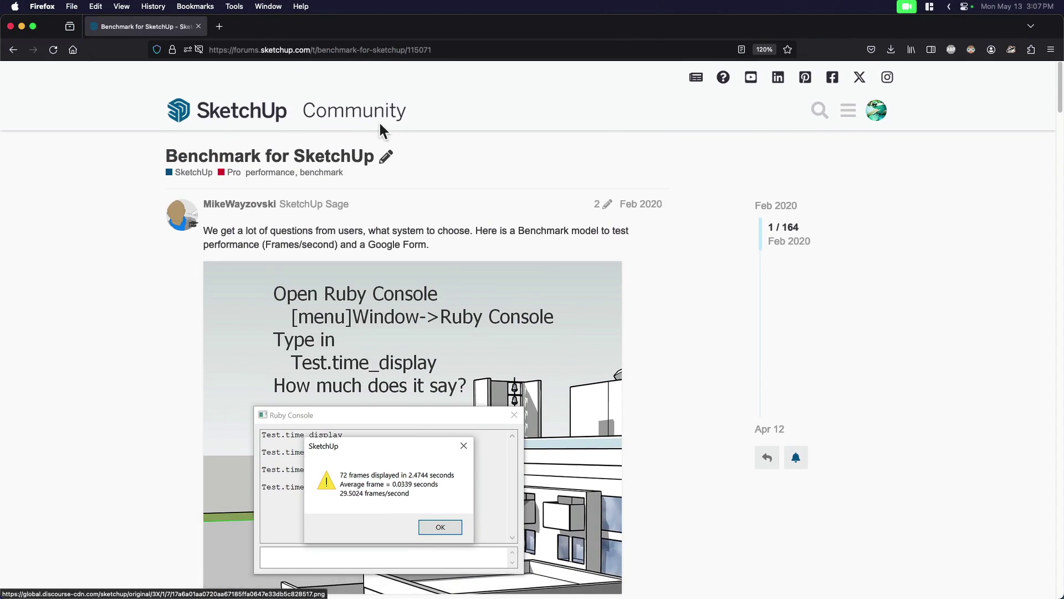
pyautogui.scroll(-5, 505, 337)
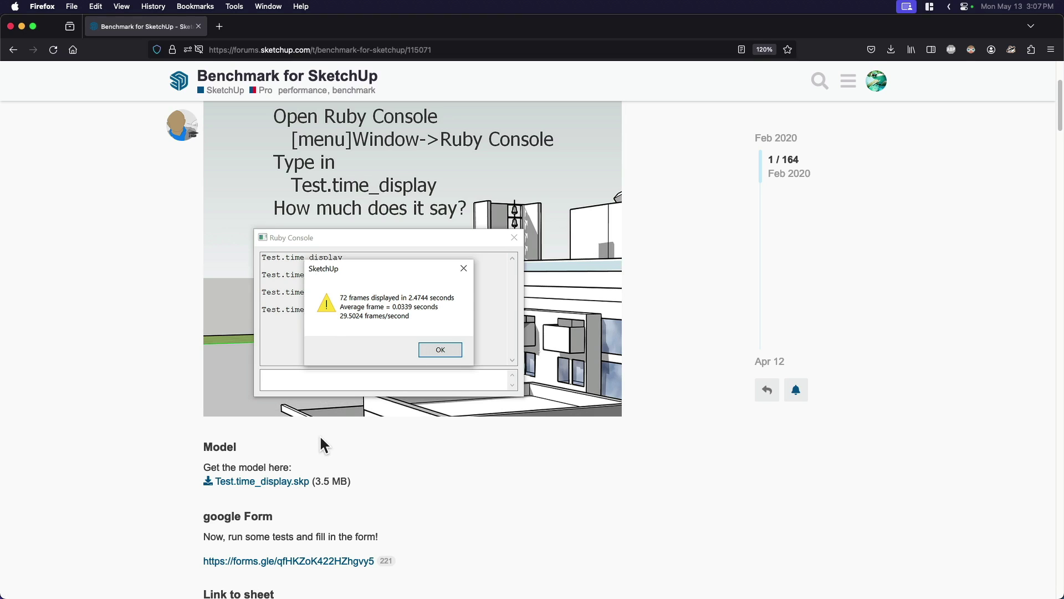
pyautogui.scroll(2, 388, 408)
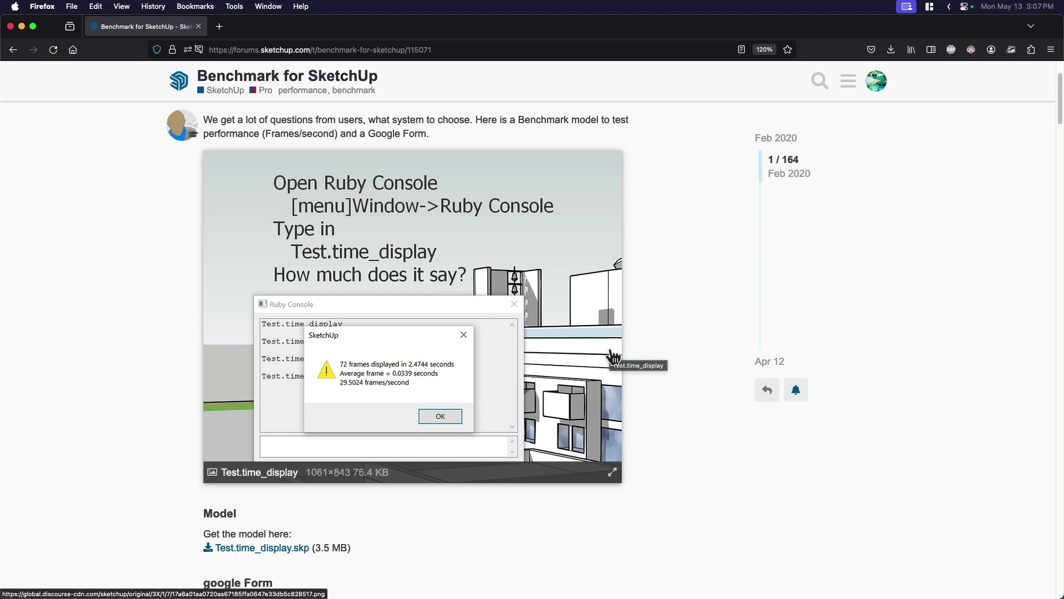
# - Switch back to SketchUp and examine the Ruby Console instruction text in the benchmark model
pyautogui.press('super+Tab')
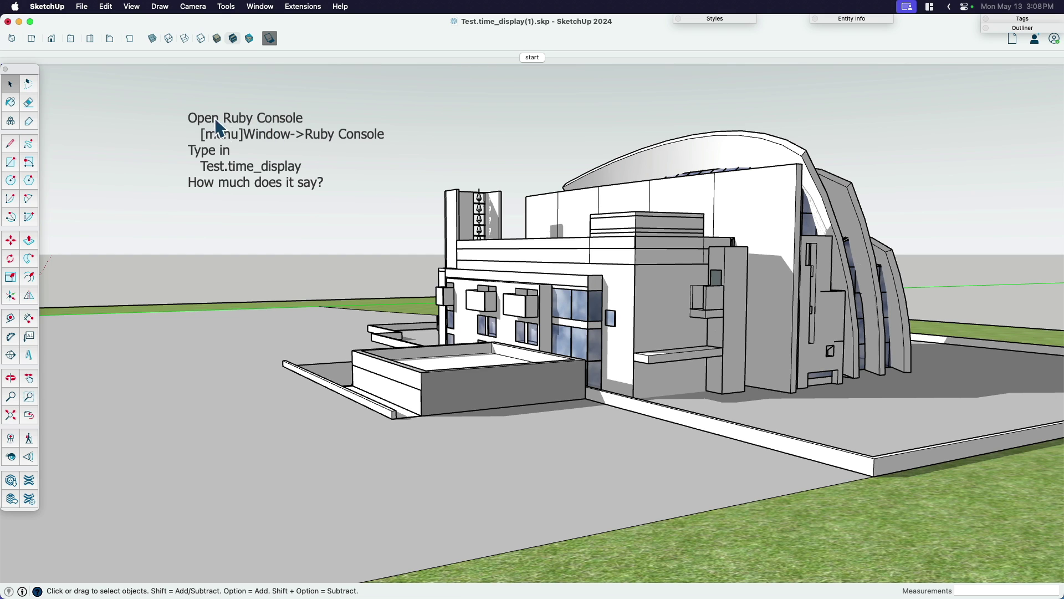
pyautogui.click(270, 133)
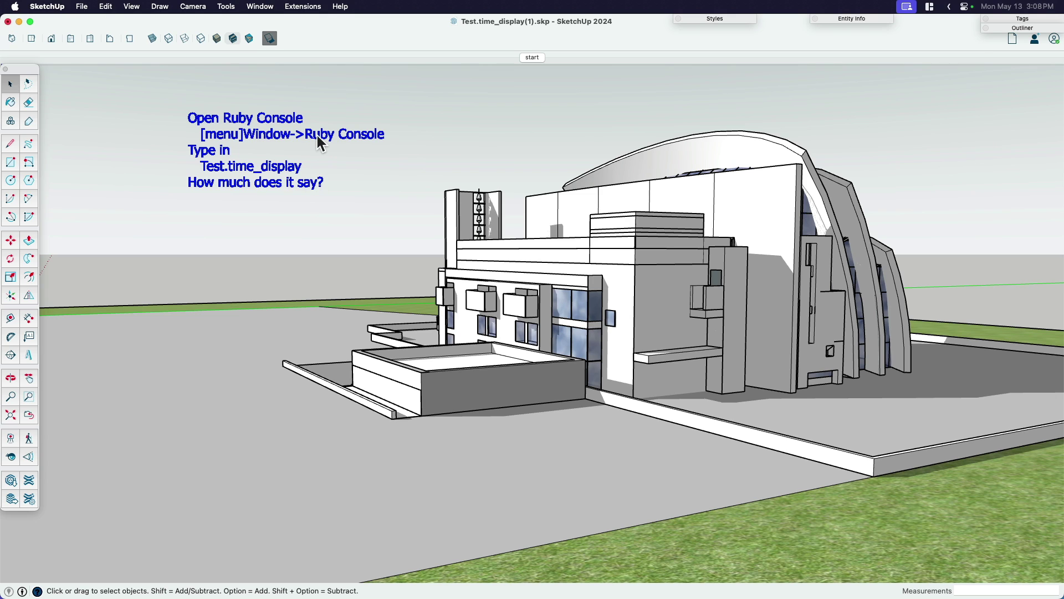
pyautogui.click(389, 91)
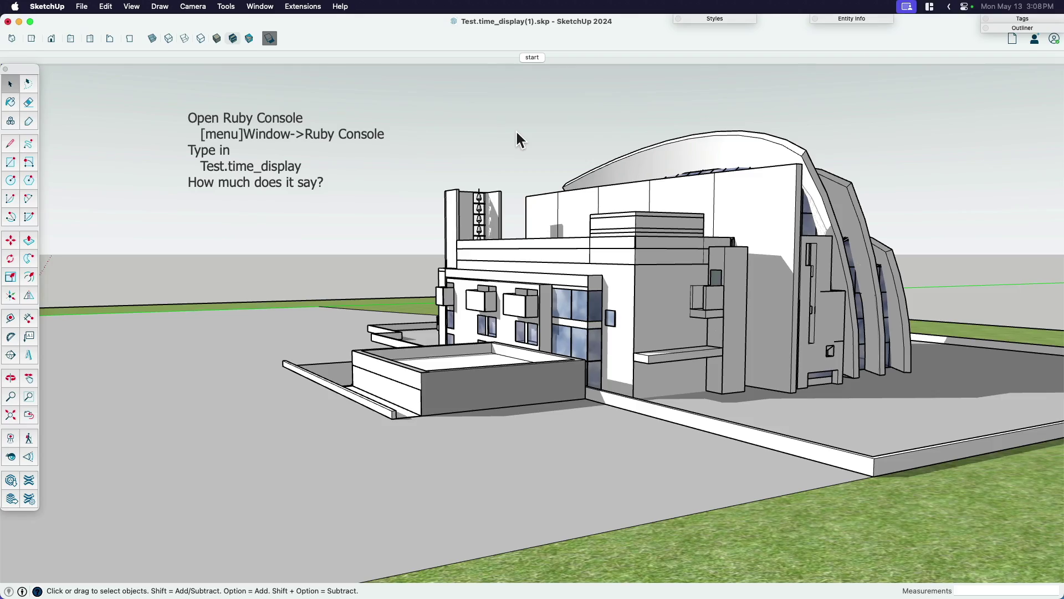
# - Switch to the read-only Test.time_display(1).skp window, close it without saving changes, and close its Ruby Console
pyautogui.hotkey('ctrl', 'Up')
pyautogui.click(410, 113)
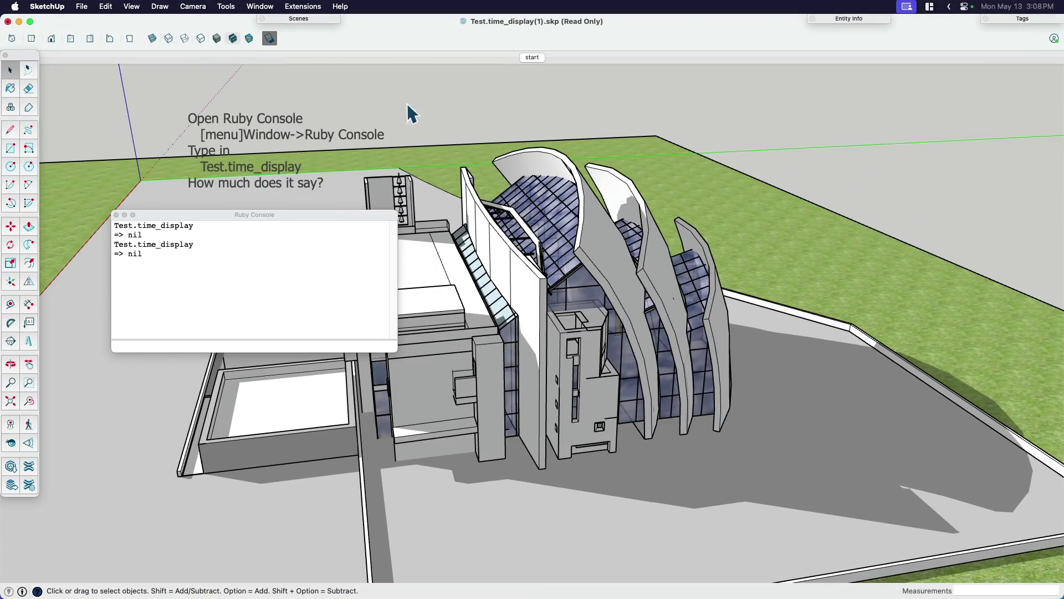
pyautogui.click(8, 21)
pyautogui.click(569, 354)
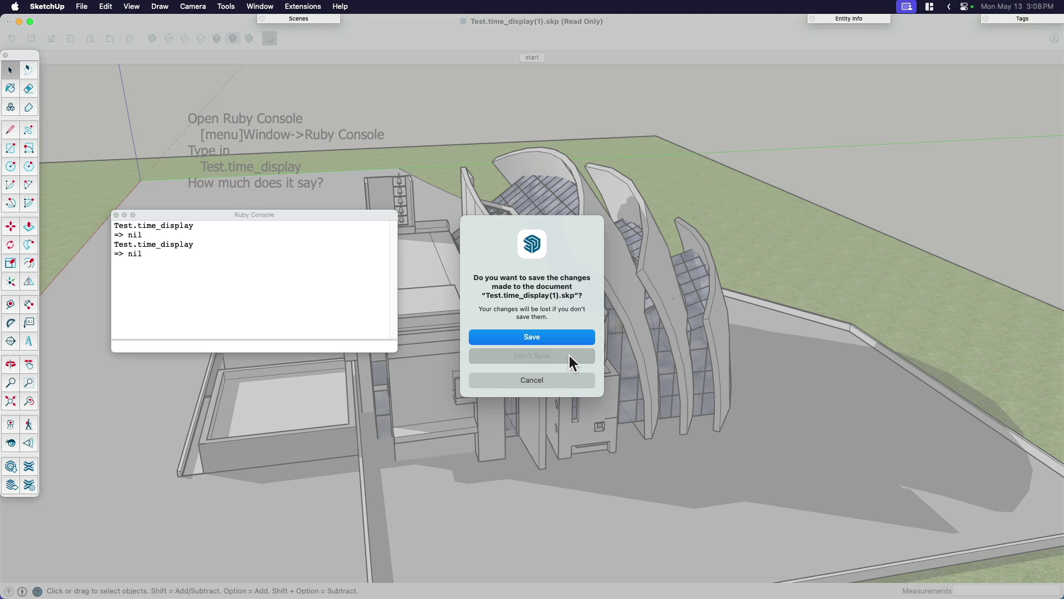
pyautogui.click(116, 215)
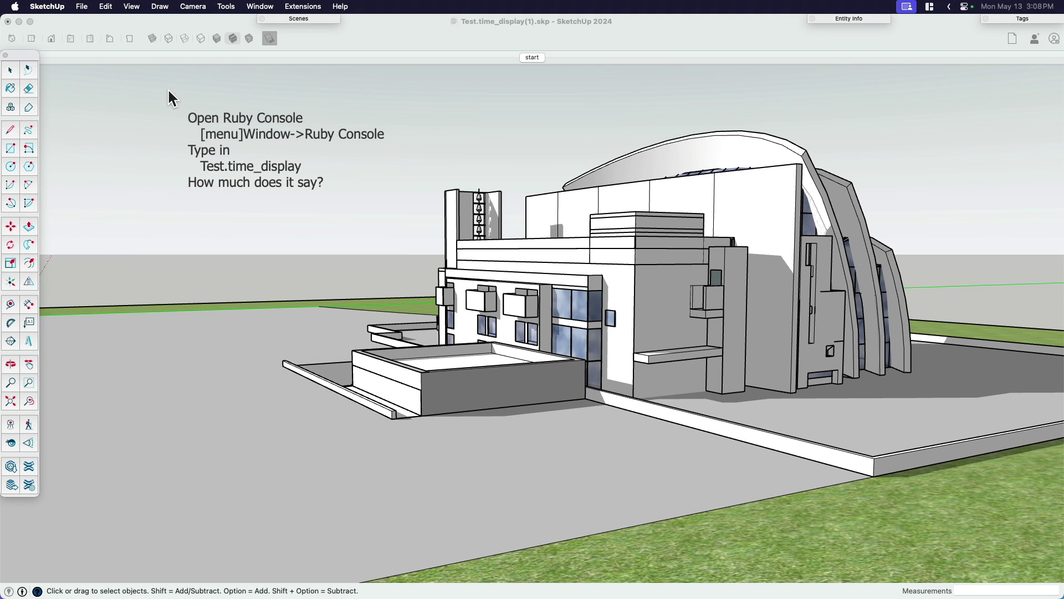
# - Reopen the recent file Test.time_display(1).skp as read-only and make its window fill the screen
pyautogui.click(82, 6)
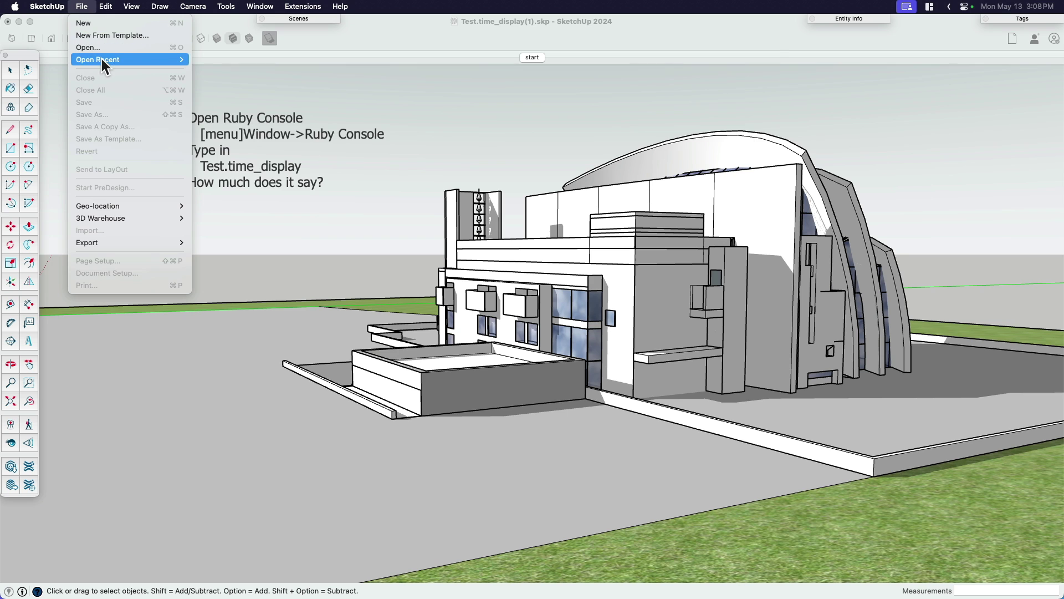
pyautogui.moveTo(173, 65)
pyautogui.click(217, 60)
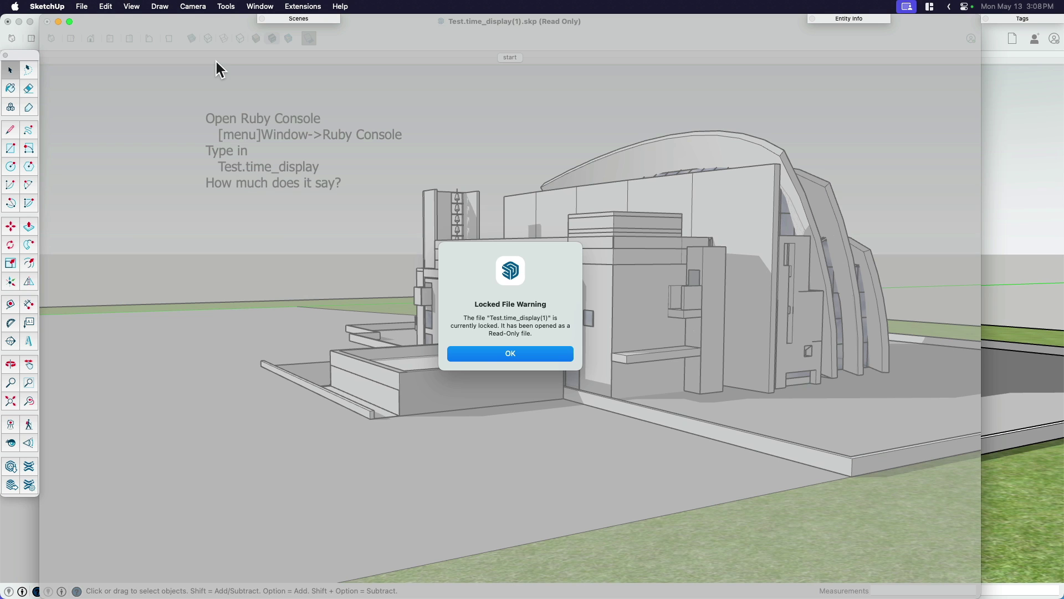
pyautogui.click(474, 353)
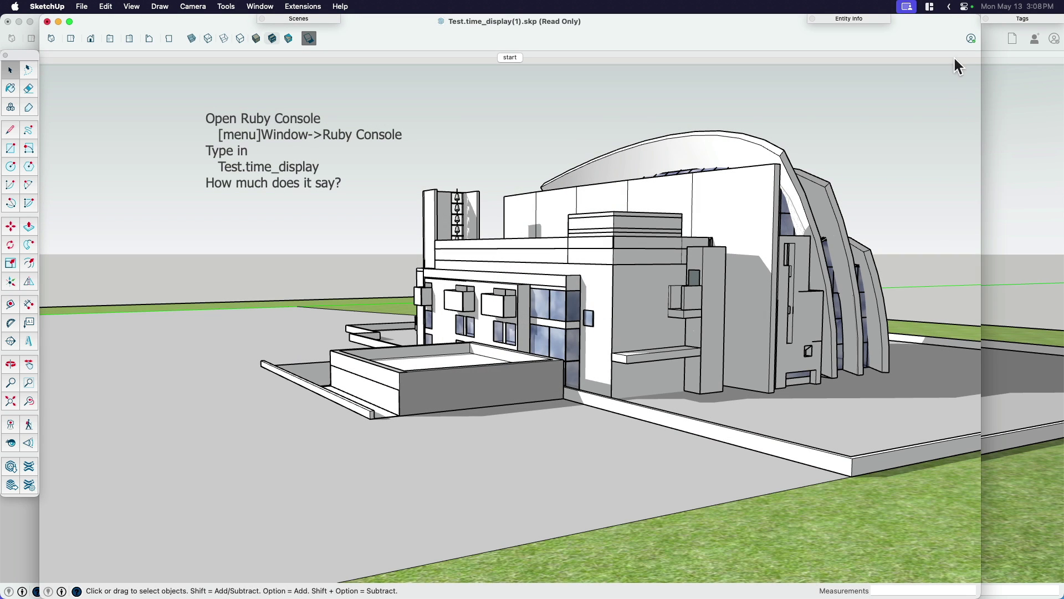
pyautogui.click(928, 9)
pyautogui.click(956, 232)
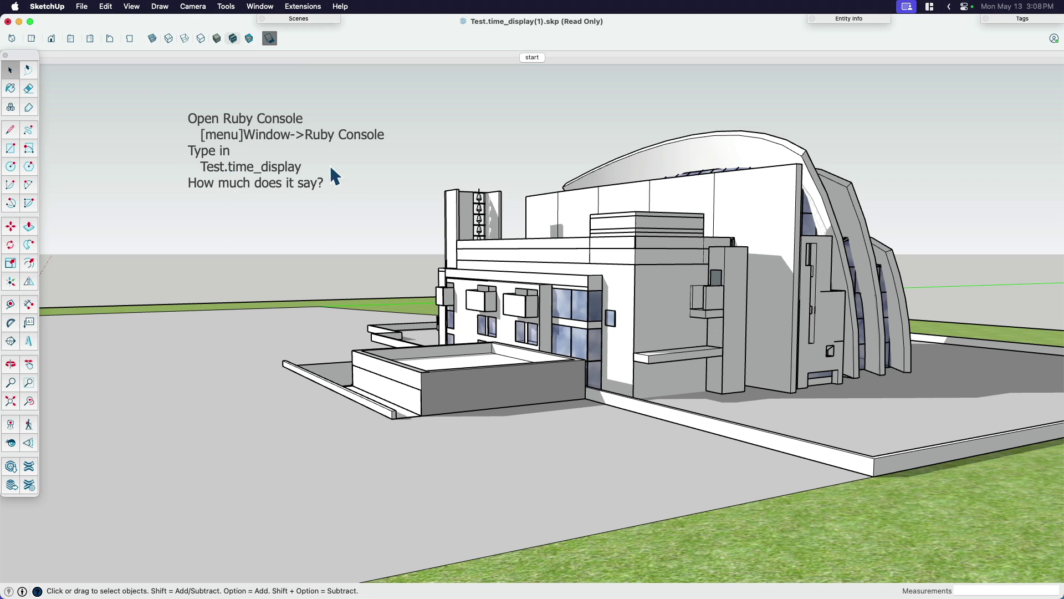
# - Open the Ruby Console, run Test.time_display, and dismiss the frame rate result
pyautogui.click(303, 7)
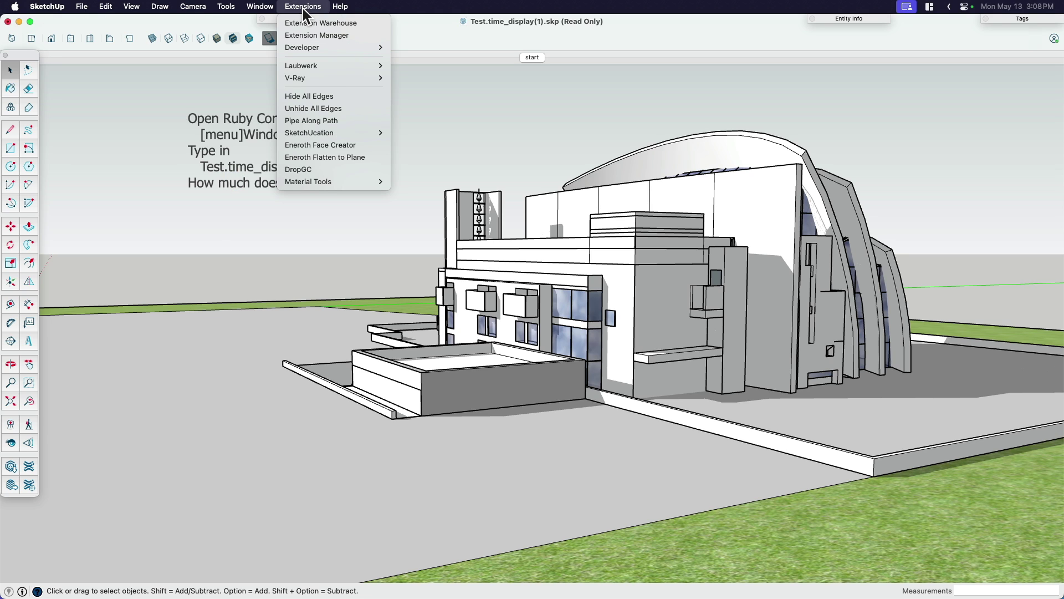
pyautogui.moveTo(377, 49)
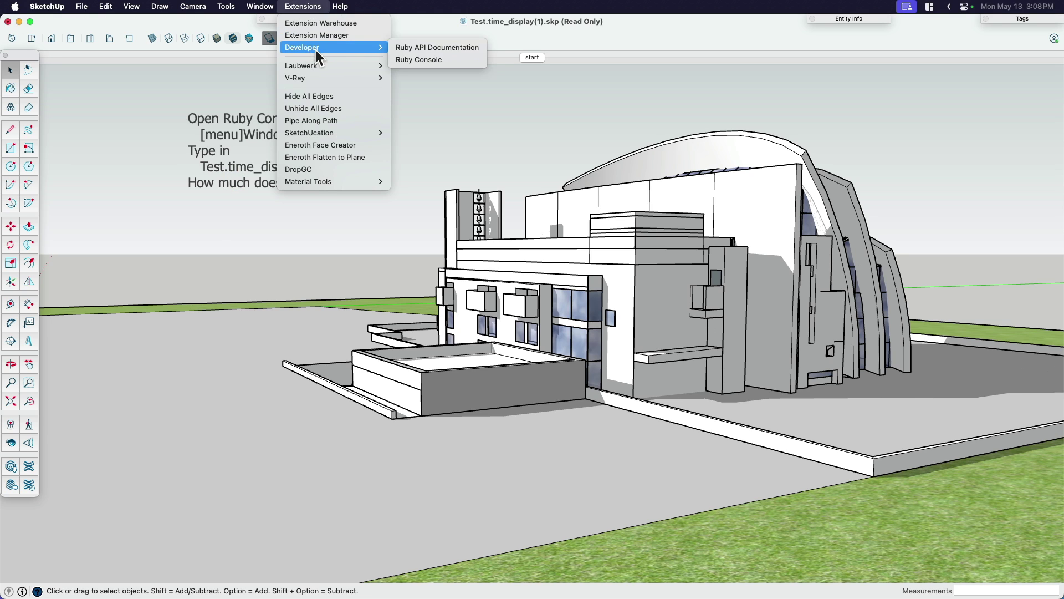
pyautogui.click(419, 61)
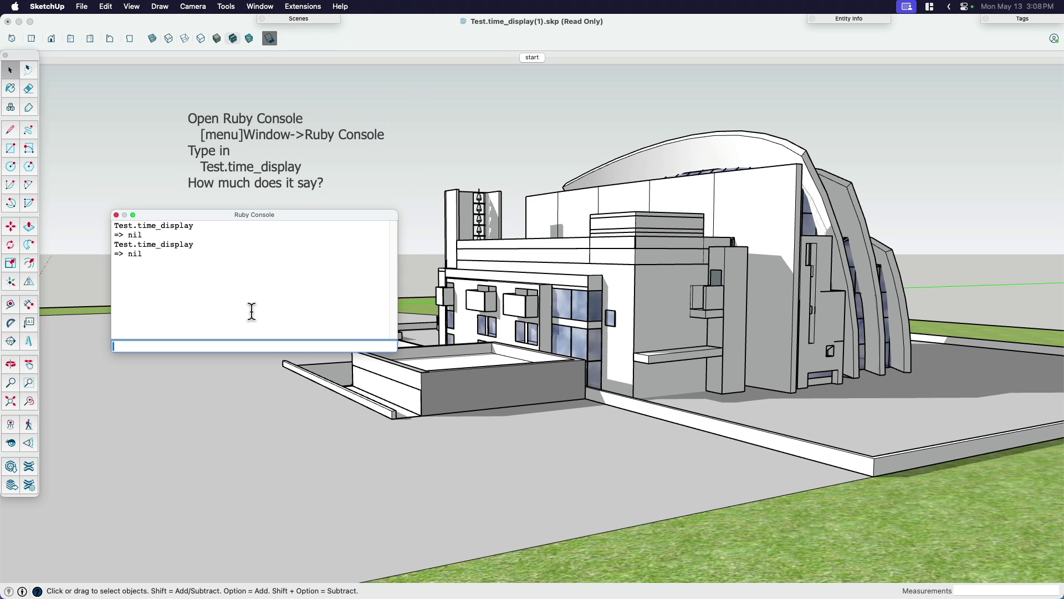
pyautogui.write('Test.time_display')
pyautogui.press('Return')
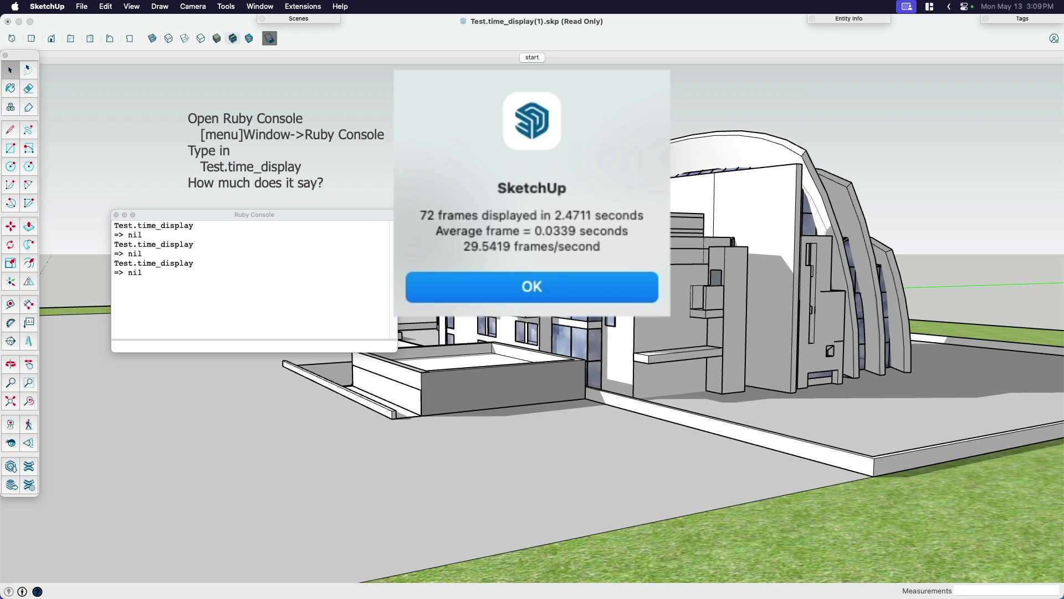
pyautogui.click(532, 289)
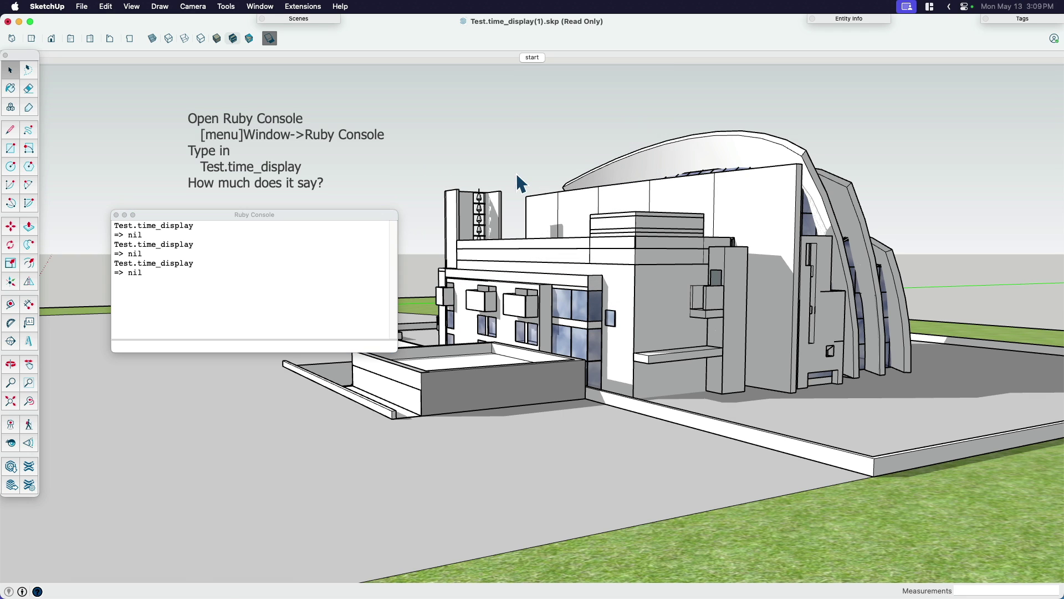
# - Orbit, zoom and pan around the building to examine how smoothly the read-only benchmark model moves
pyautogui.moveTo(557, 294); pyautogui.dragTo(807, 336, button='middle')
pyautogui.scroll(5, 579, 345)
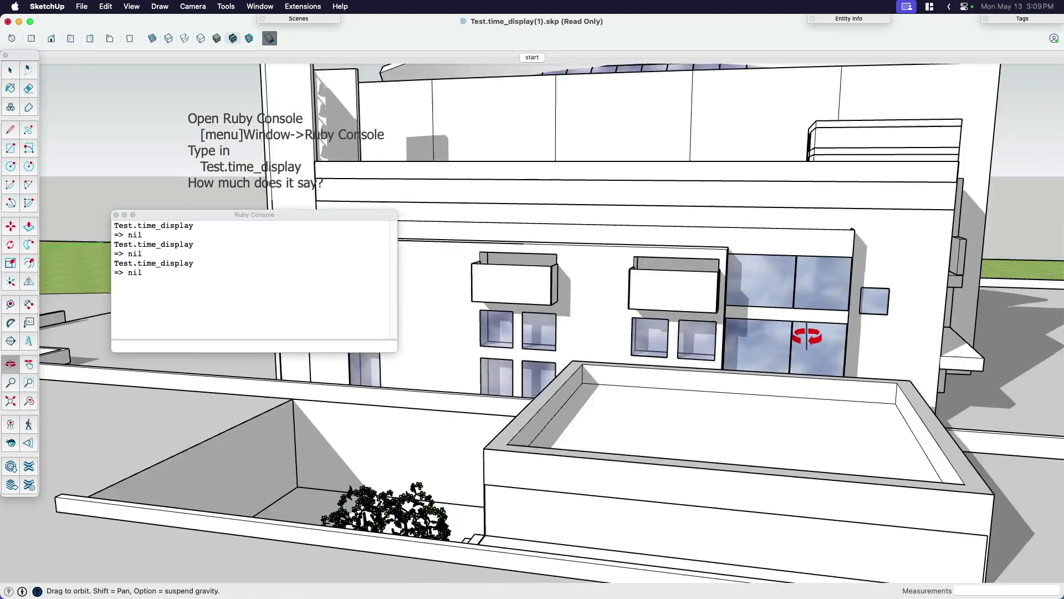
pyautogui.scroll(-5, 807, 336)
pyautogui.moveTo(923, 367); pyautogui.dragTo(849, 405, button='middle')
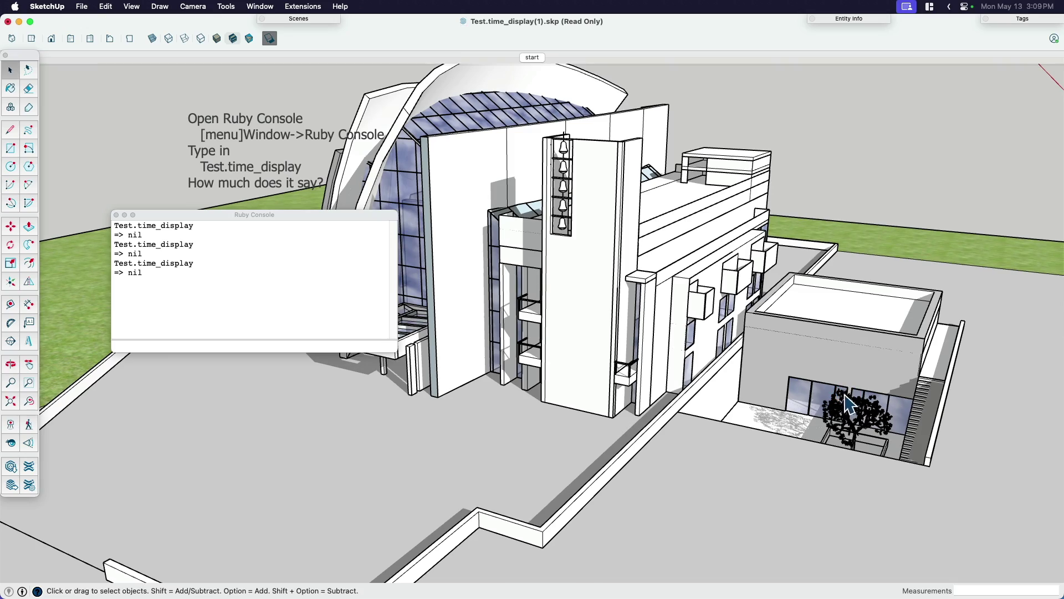
pyautogui.moveTo(671, 319)
pyautogui.mouseDown(button='middle')
pyautogui.moveTo(683, 378)
pyautogui.moveTo(505, 379)
pyautogui.moveTo(637, 352)
pyautogui.moveTo(434, 304)
pyautogui.moveTo(815, 381)
pyautogui.moveTo(677, 308)
pyautogui.mouseUp(button='middle')
pyautogui.keyDown('shift'); pyautogui.moveTo(675, 351); pyautogui.dragTo(671, 319, button='middle'); pyautogui.keyUp('shift')
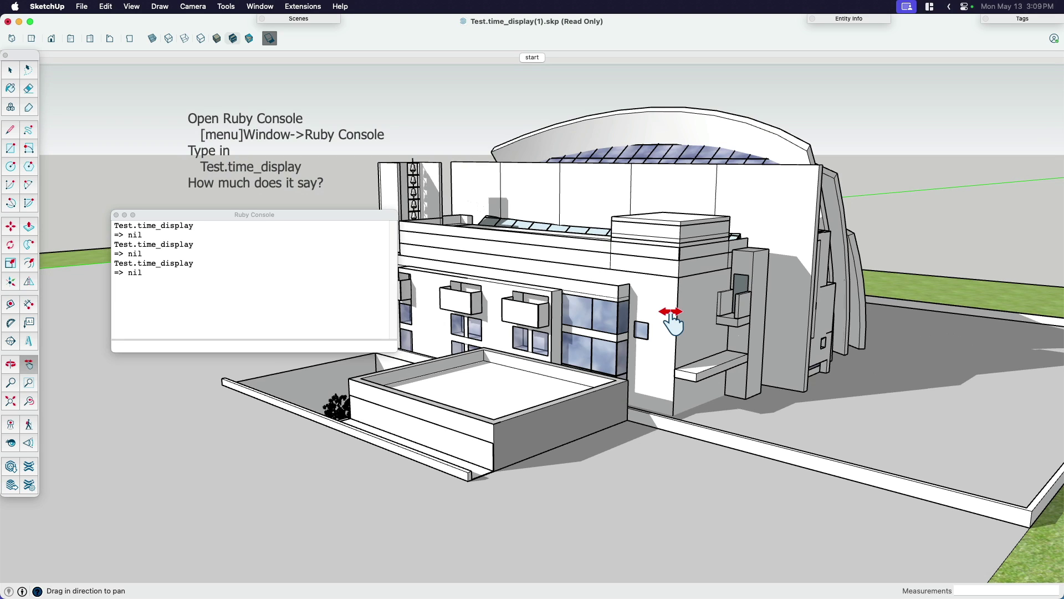
pyautogui.press('space')
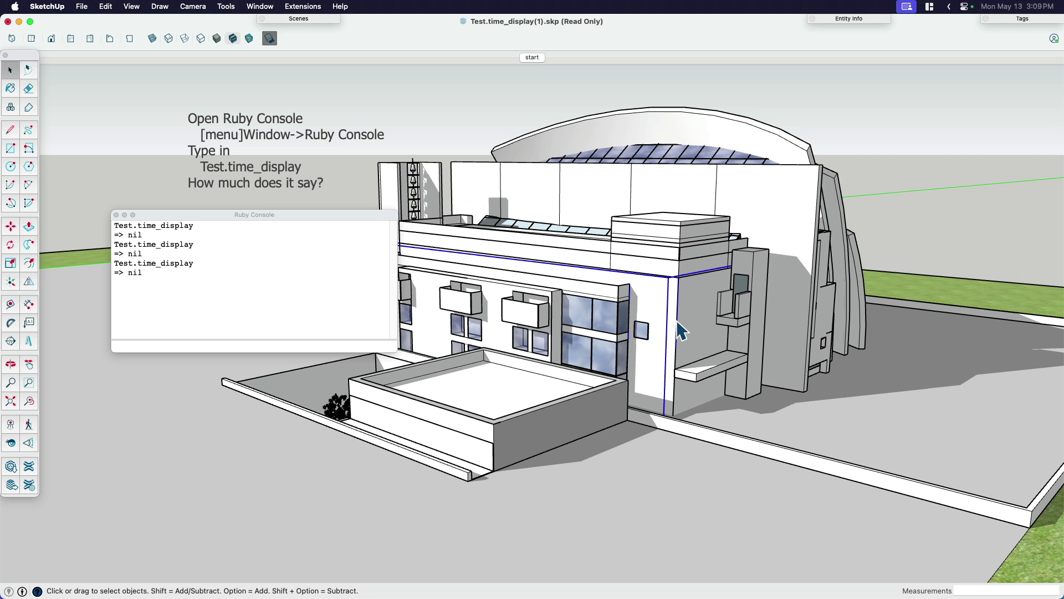
# - Switch to the SketchUp 2024 window of Test.time_display(1).skp and close it without saving changes
pyautogui.hotkey('ctrl', 'Up')
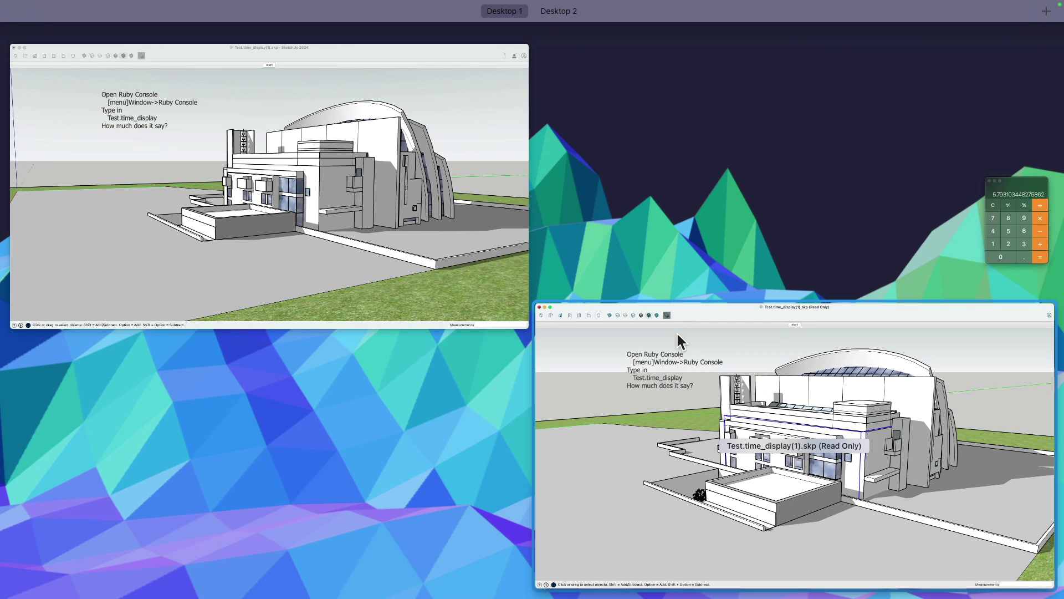
pyautogui.click(325, 198)
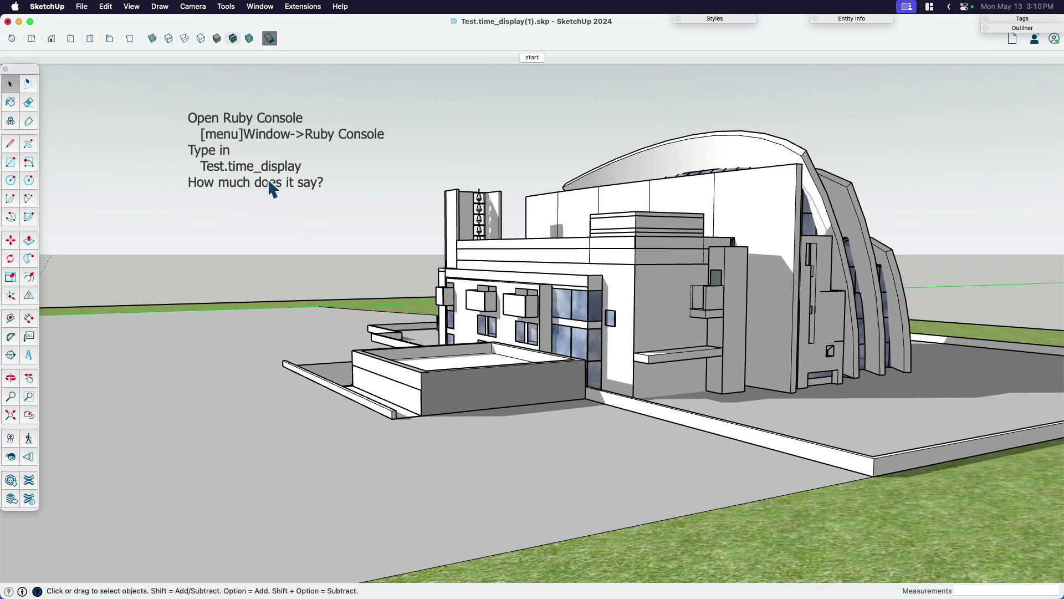
pyautogui.click(8, 21)
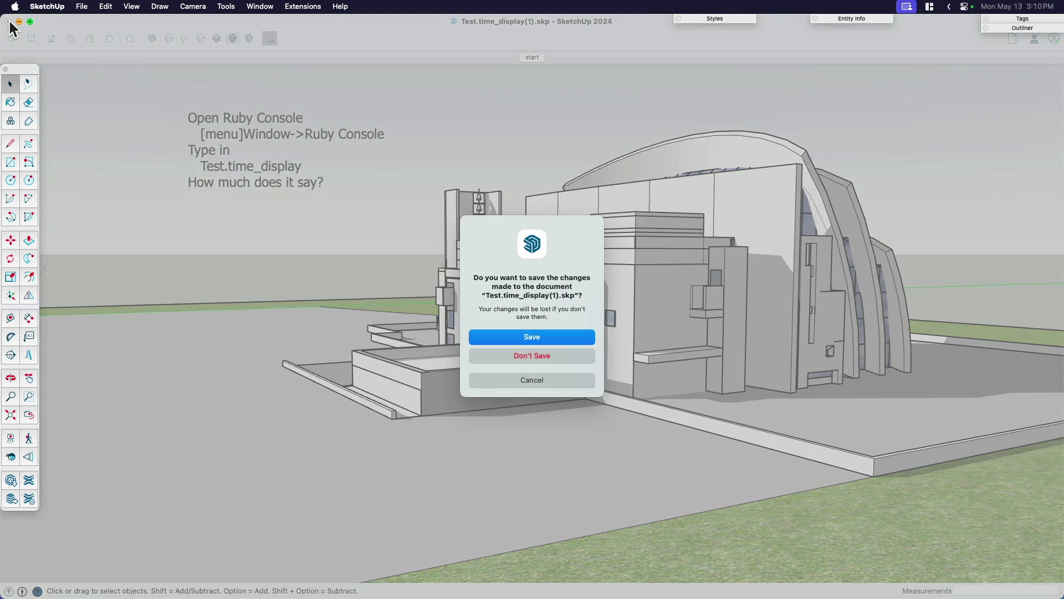
pyautogui.click(540, 357)
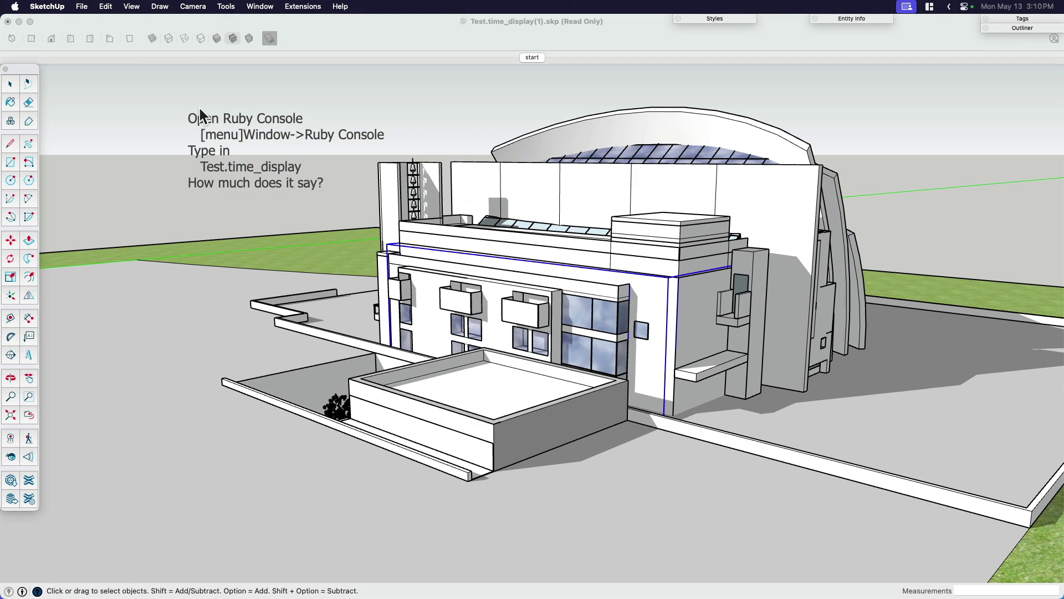
# - Reopen the recent file Test.time_display(1).skp in SketchUp 2024 and make its window fill the screen
pyautogui.click(82, 6)
pyautogui.moveTo(99, 54)
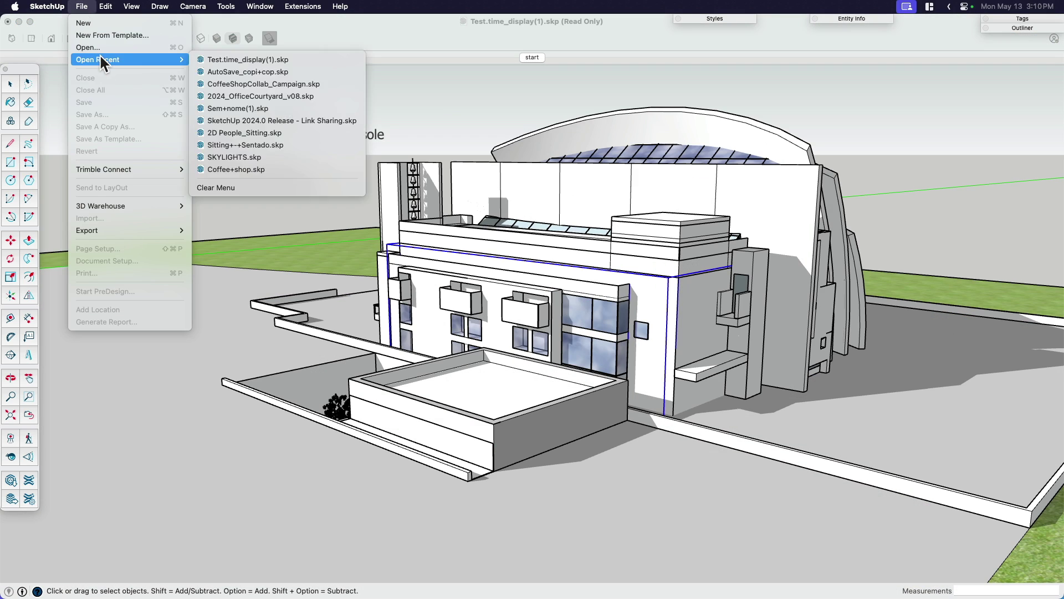
pyautogui.click(232, 57)
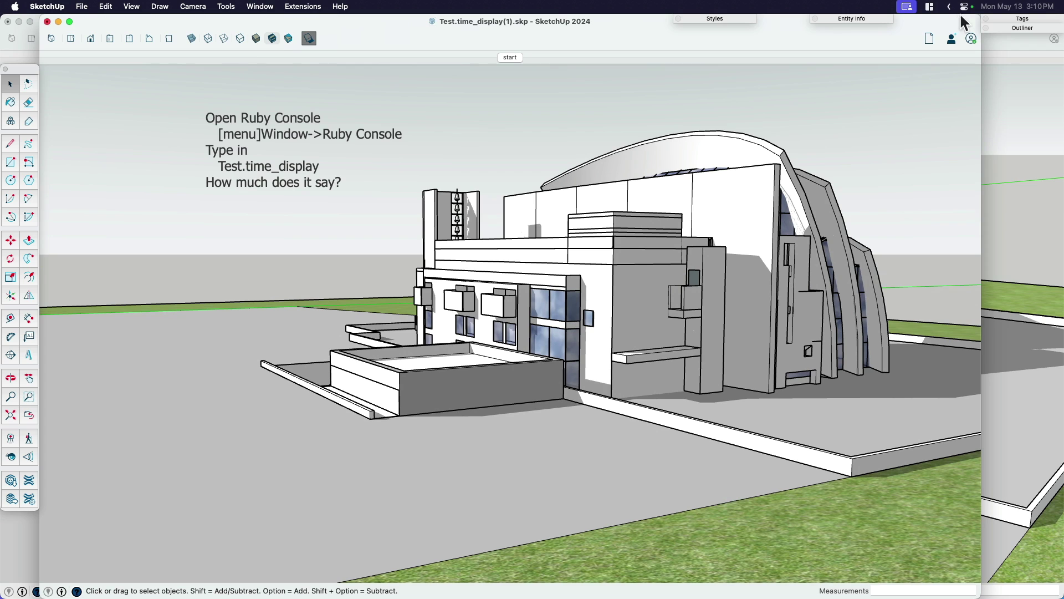
pyautogui.click(930, 6)
pyautogui.click(972, 230)
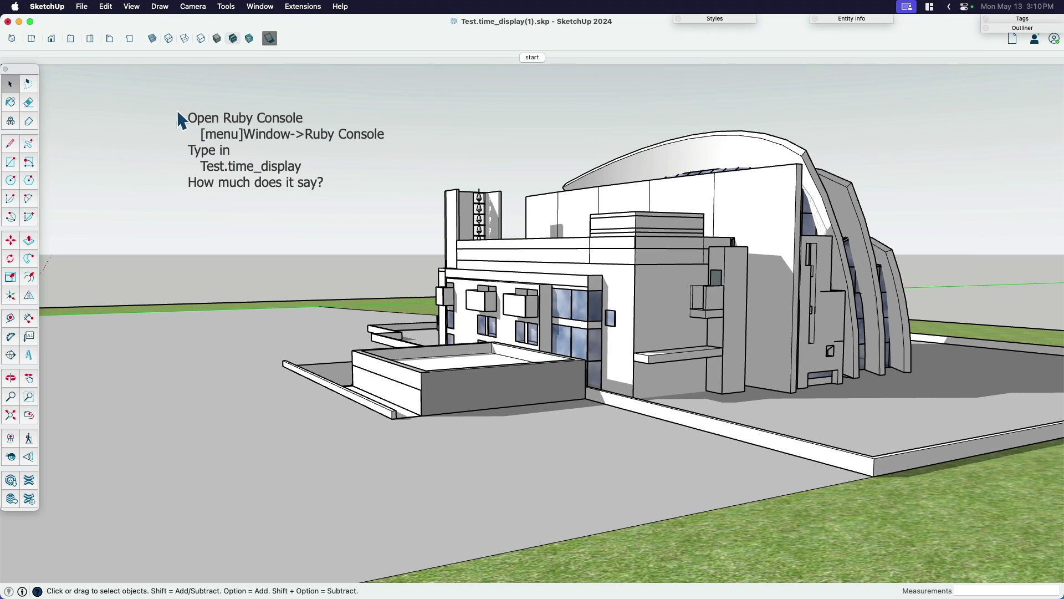
# - Open the SketchUp preferences, examine the Graphics page to see which graphics engine is in use, and close them
pyautogui.click(47, 7)
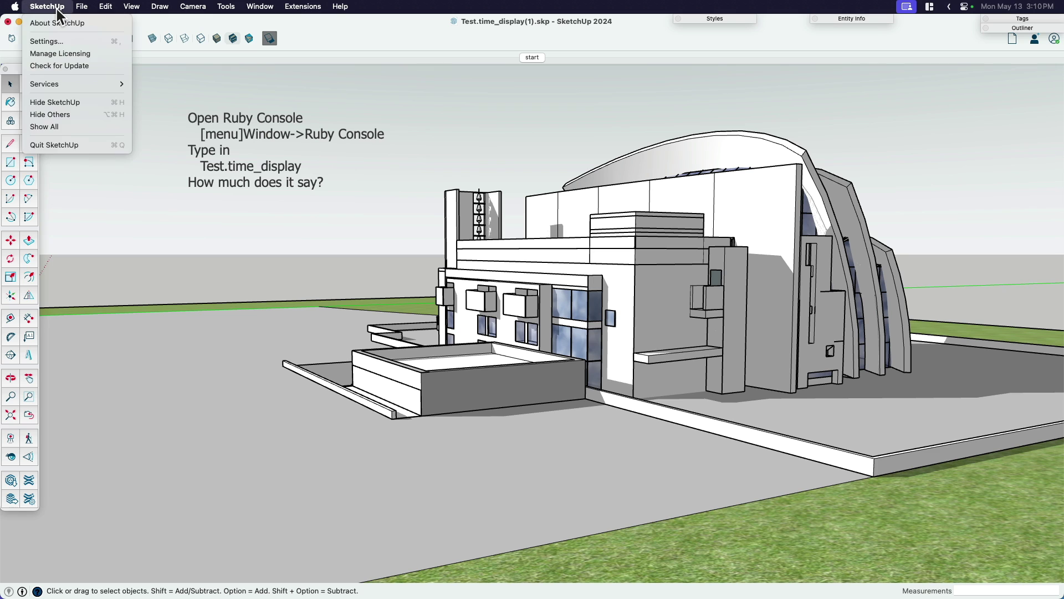
pyautogui.click(58, 40)
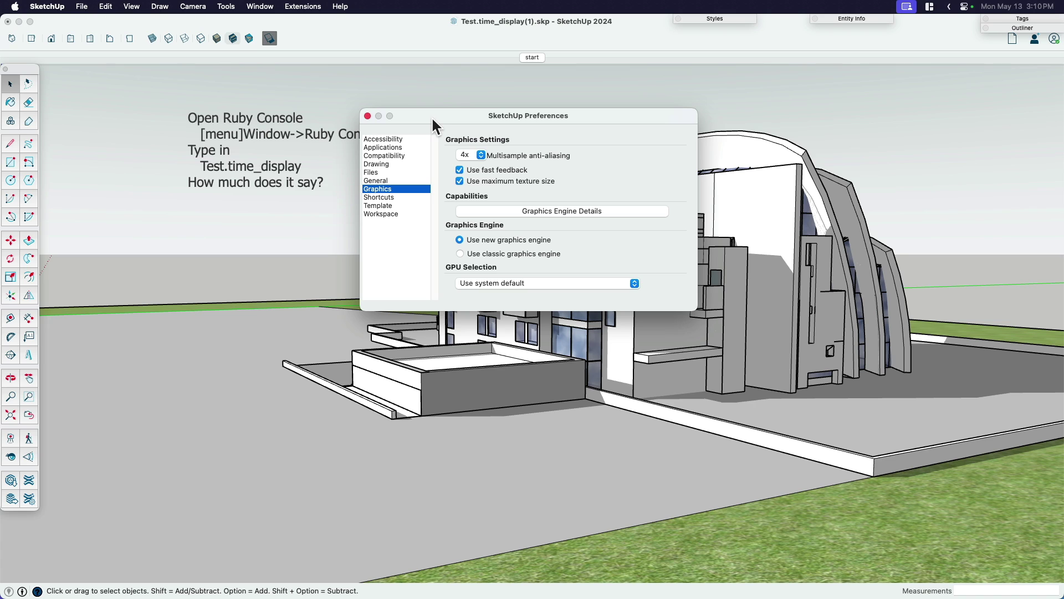
pyautogui.click(391, 139)
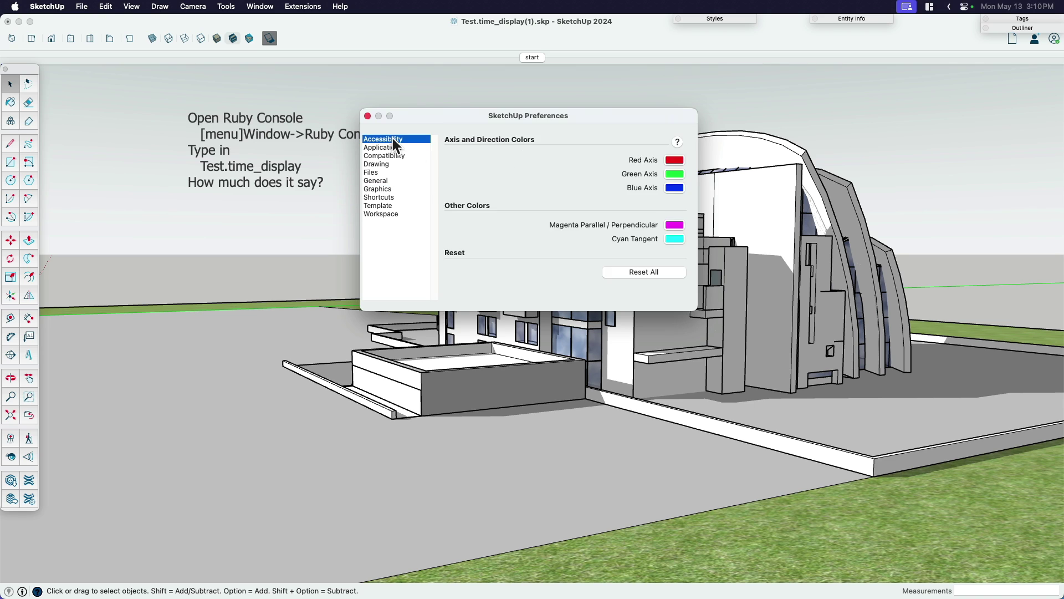
pyautogui.click(380, 188)
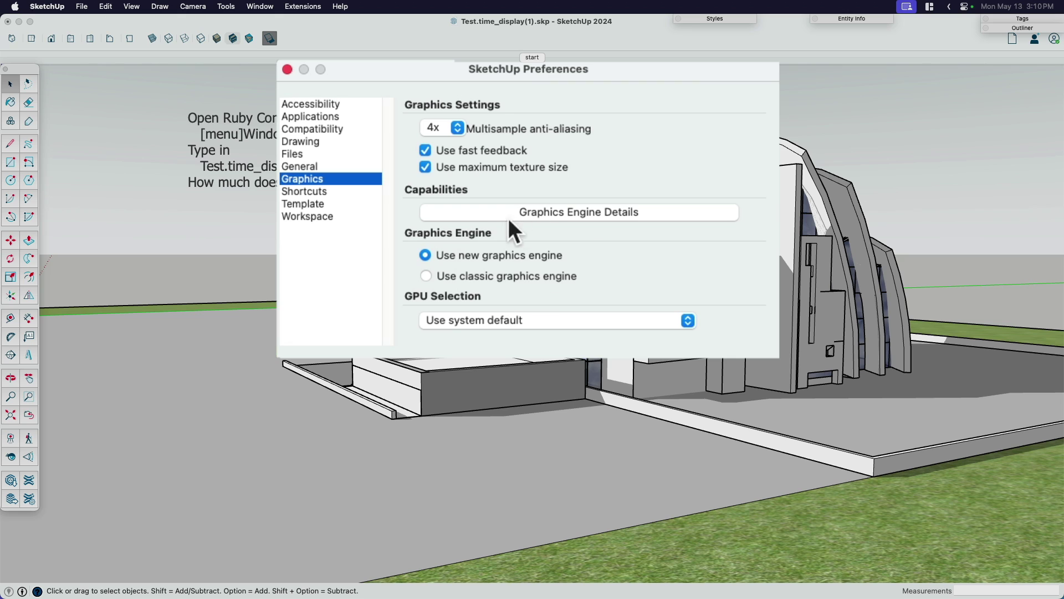
pyautogui.click(84, 9)
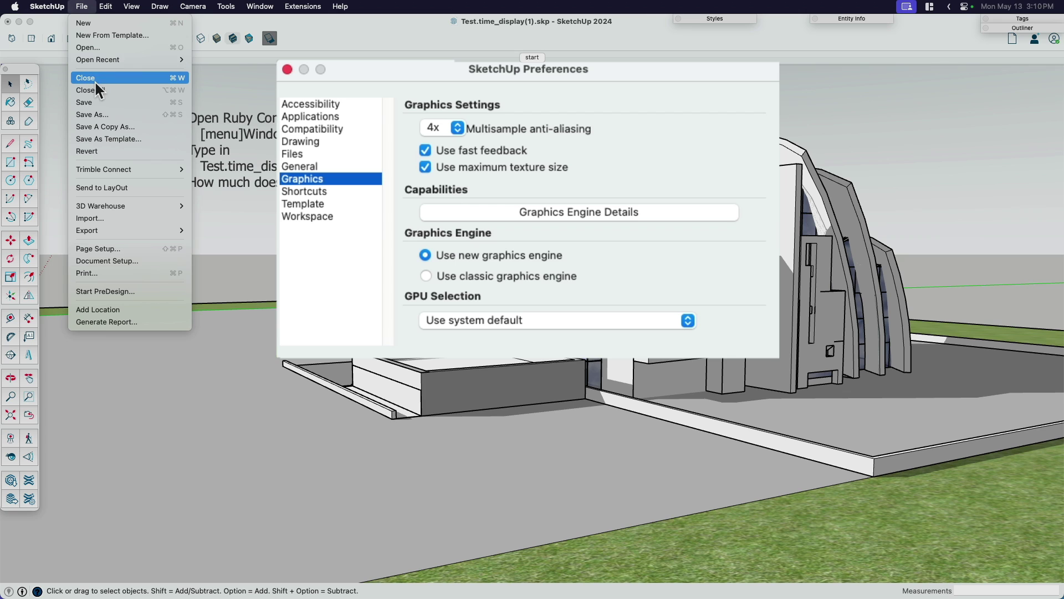
pyautogui.click(318, 183)
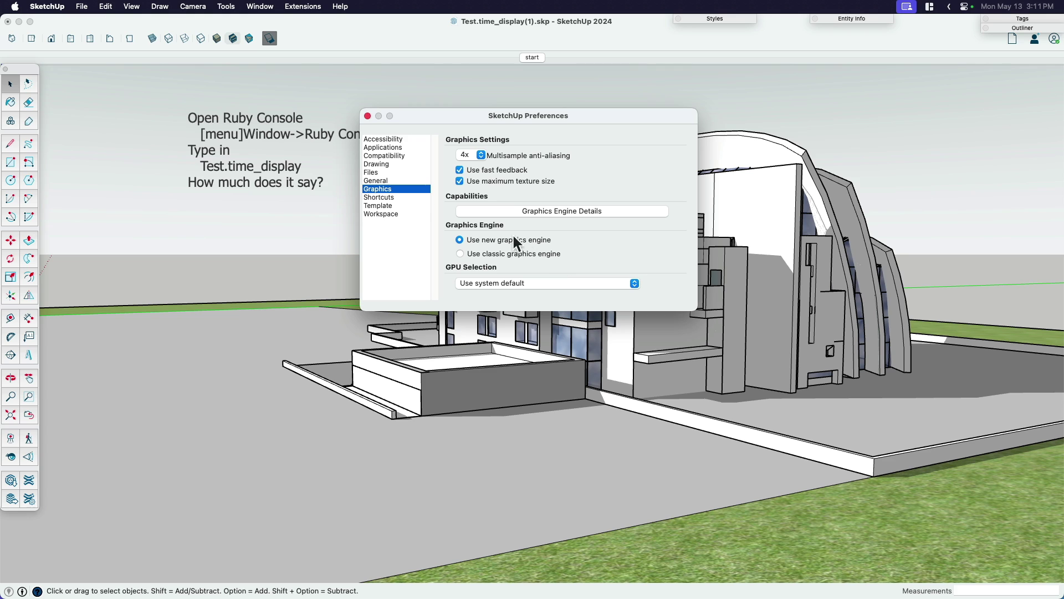
pyautogui.click(368, 116)
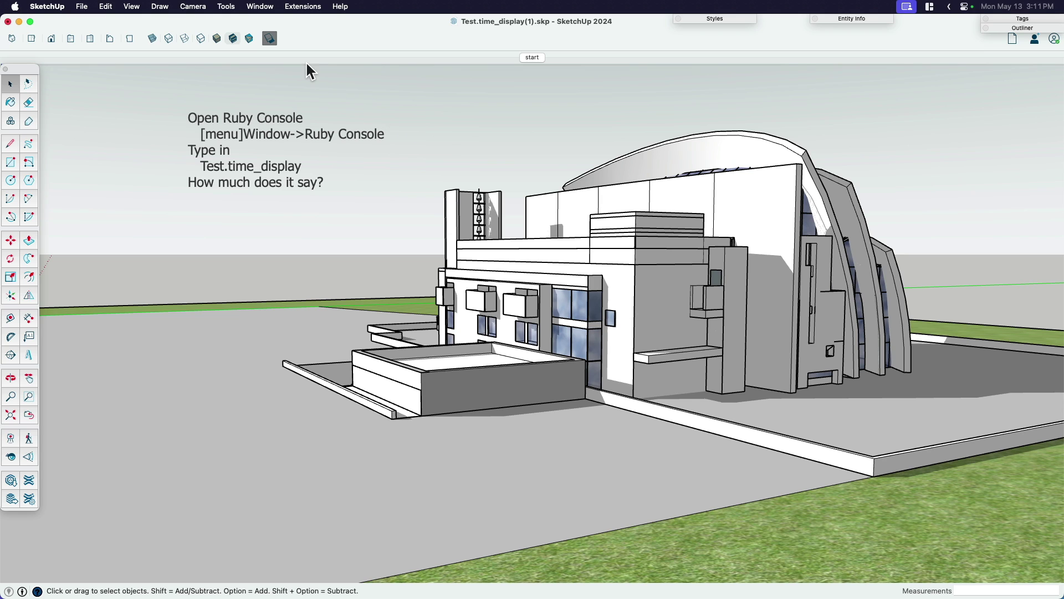
# - Open the Ruby Console and run Test.time_display to measure the model's frame rate with the new graphics engine
pyautogui.click(297, 7)
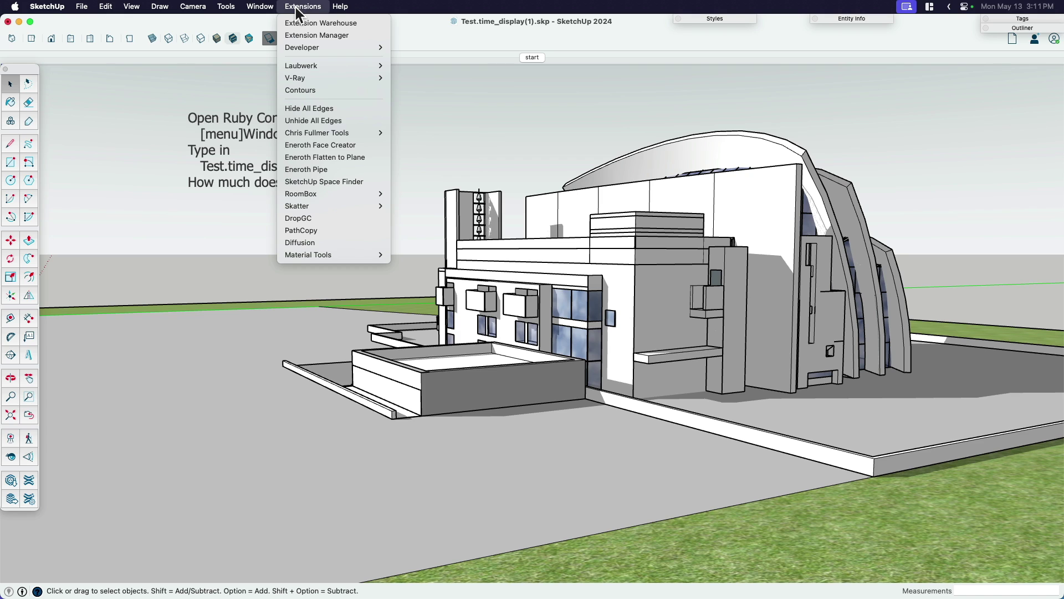
pyautogui.moveTo(299, 47)
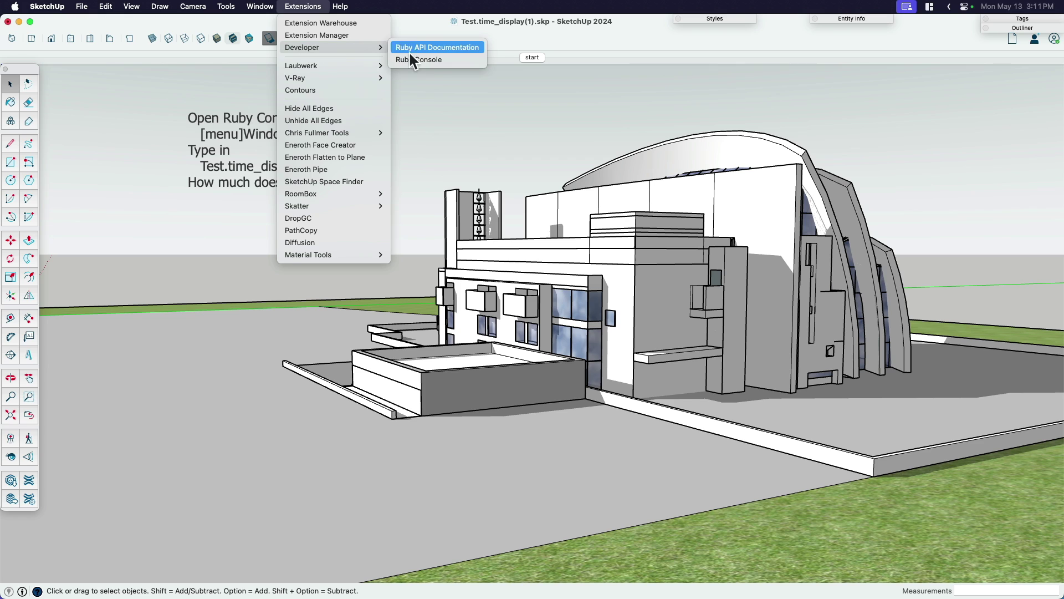
pyautogui.click(429, 60)
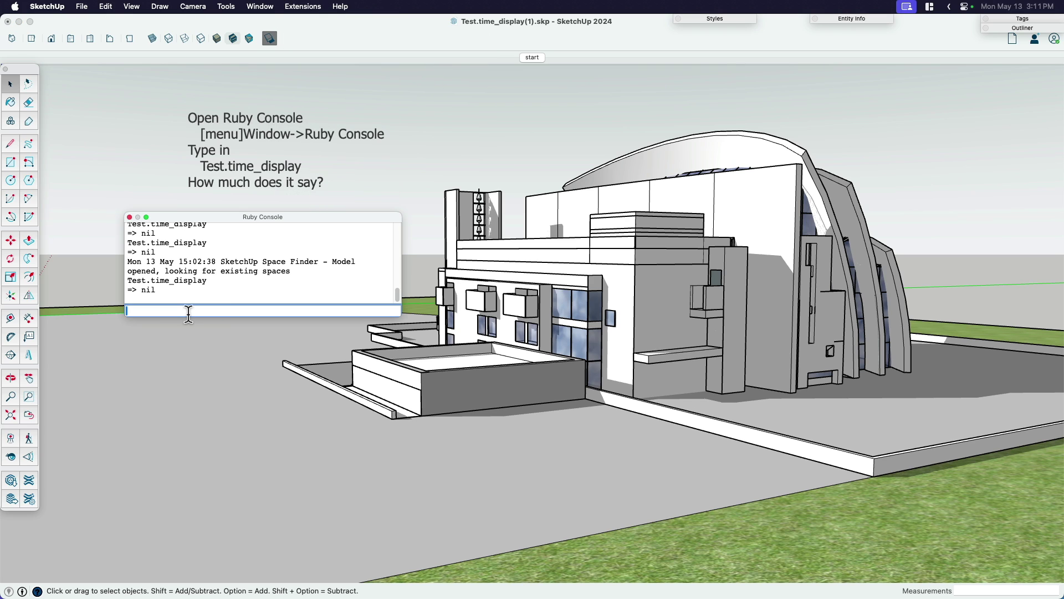
pyautogui.write('Time.test_display')
pyautogui.press('Return')
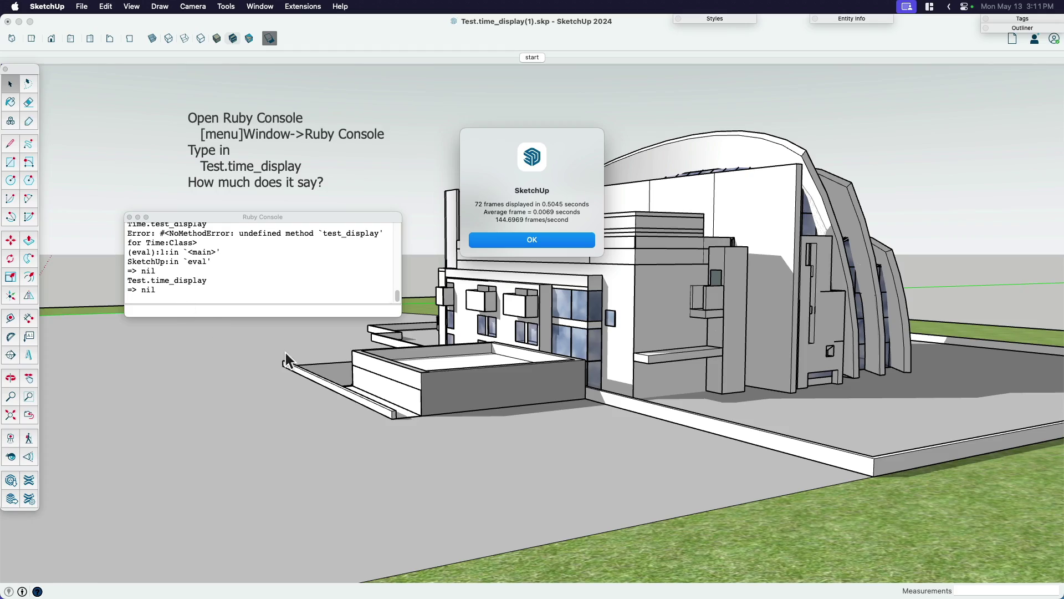
# - Switch to Calculator and divide 144 by 29 to compare the two frame rates
pyautogui.hotkey('ctrl', 'Up')
pyautogui.click(578, 375)
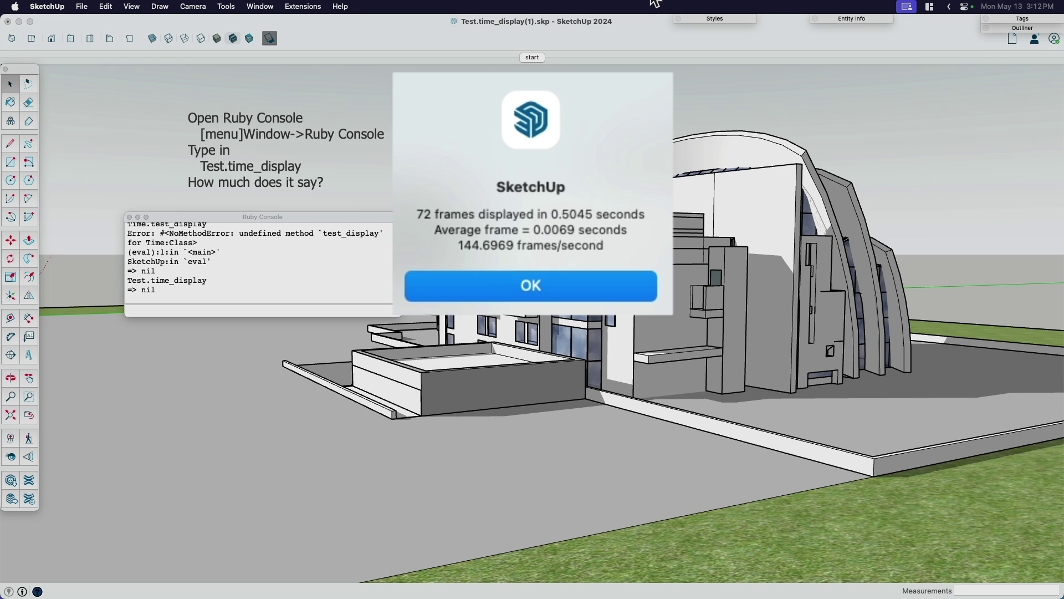
pyautogui.press('super+Tab')
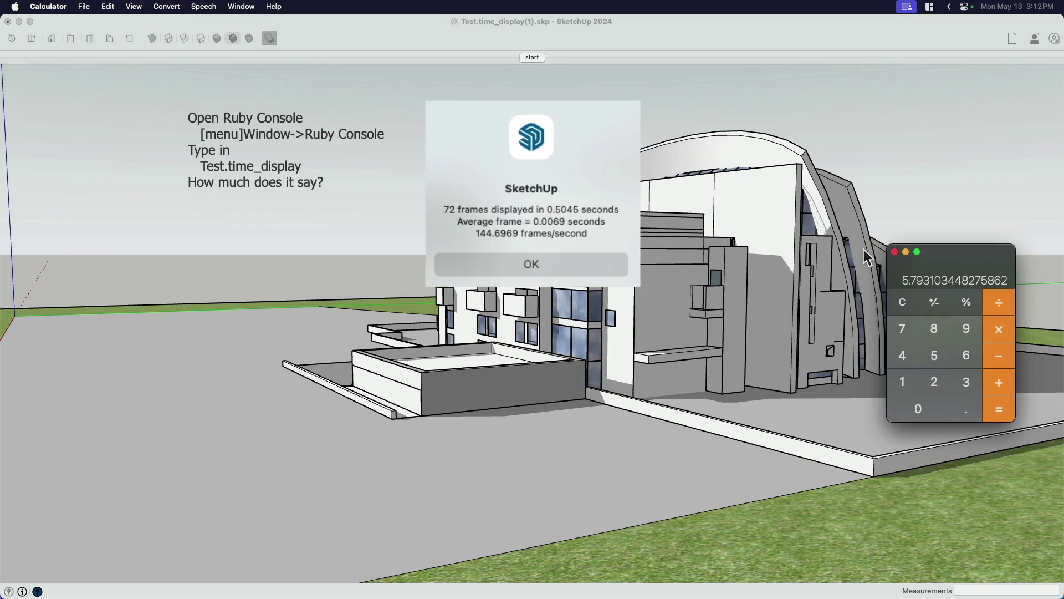
pyautogui.write('144')
pyautogui.press('/')
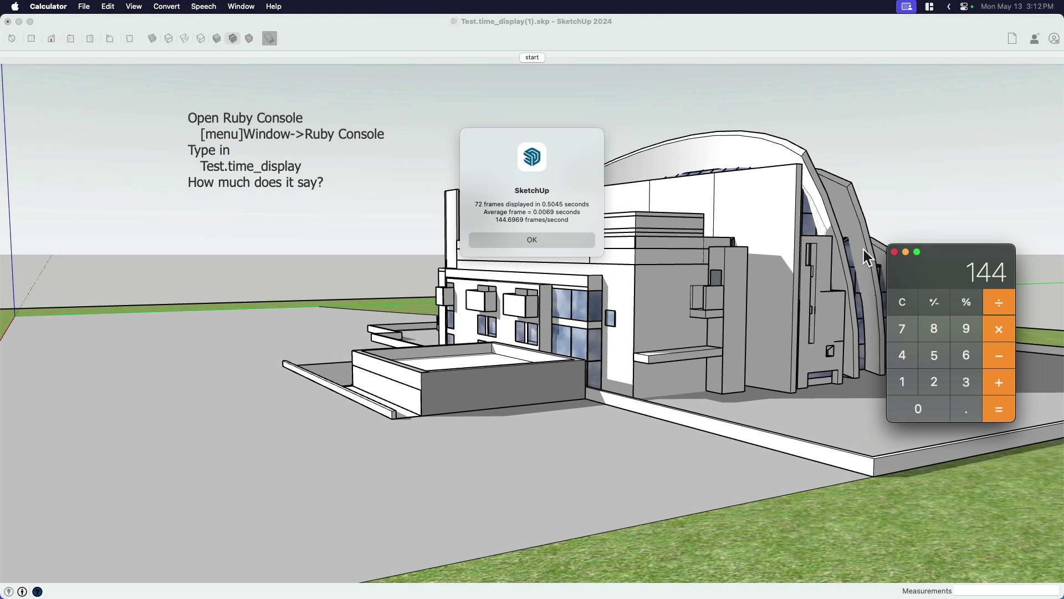
pyautogui.write('29')
pyautogui.press('Return')
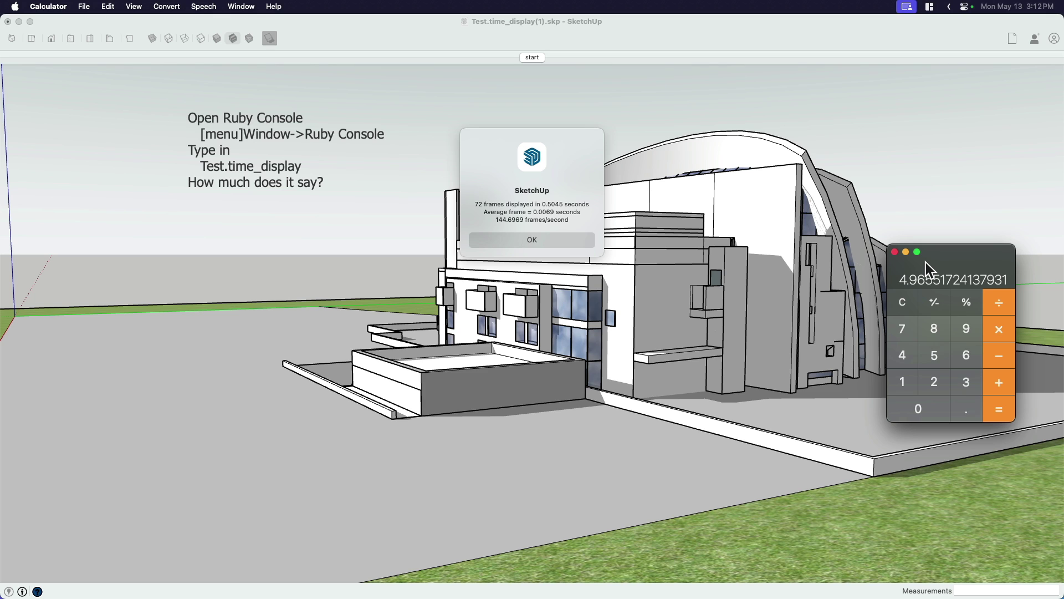
# - Close Calculator, dismiss the frame rate result in SketchUp, and close the Ruby Console
pyautogui.click(895, 252)
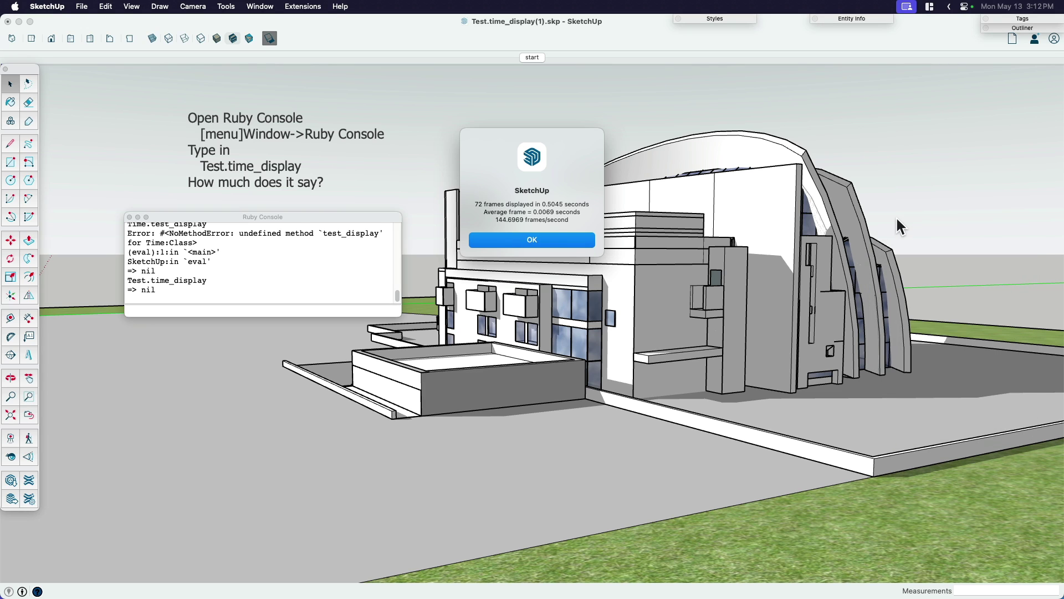
pyautogui.click(572, 240)
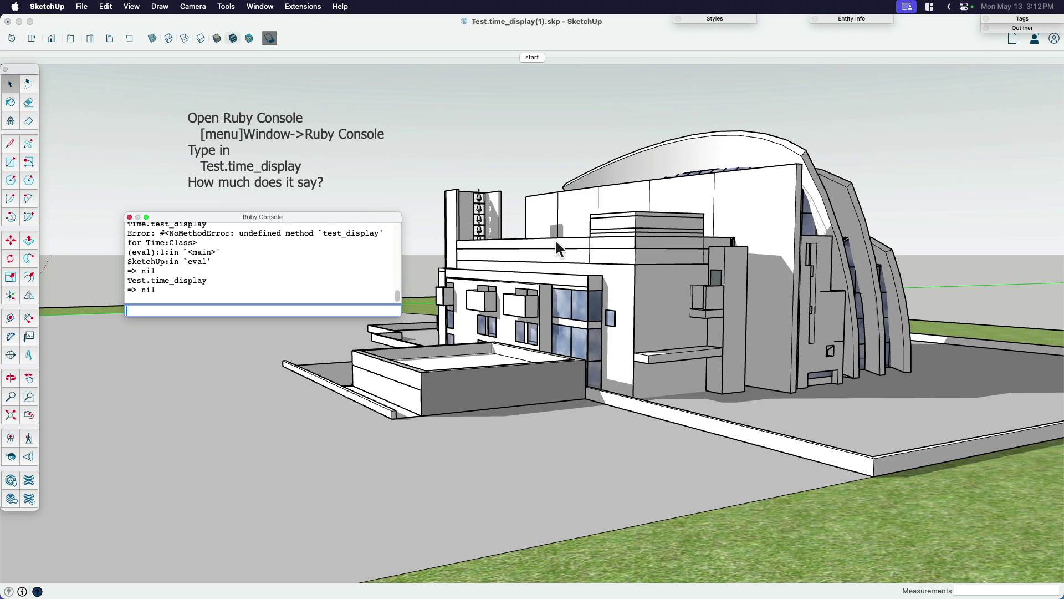
pyautogui.click(129, 217)
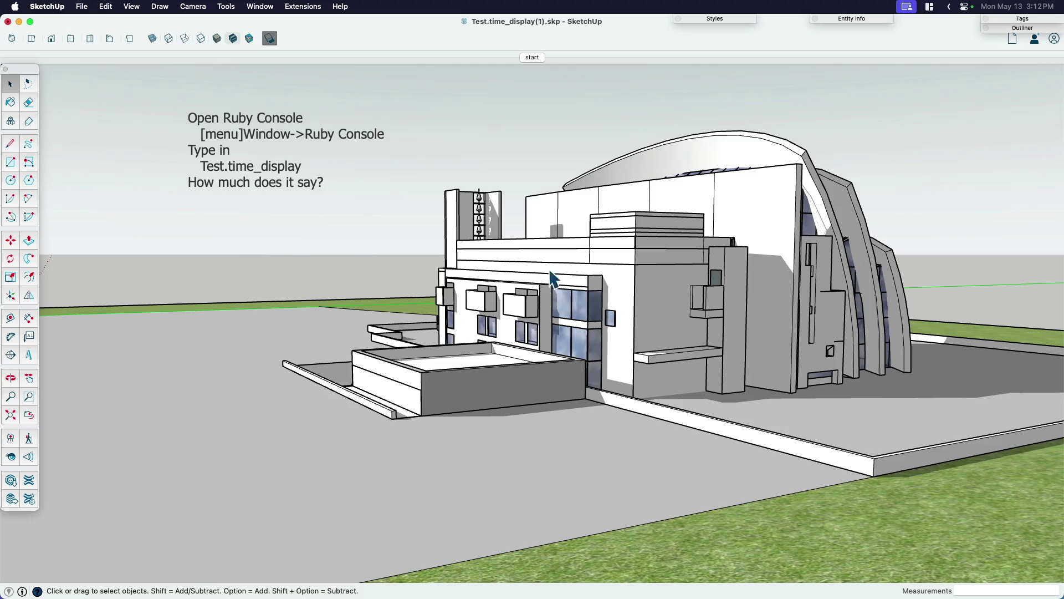
# - Orbit and pan around the benchmark building to examine how smoothly it moves with the new graphics engine
pyautogui.moveTo(499, 310); pyautogui.dragTo(677, 341, button='middle')
pyautogui.keyDown('shift'); pyautogui.moveTo(552, 316); pyautogui.dragTo(551, 316, button='middle'); pyautogui.keyUp('shift')
pyautogui.moveTo(447, 316); pyautogui.dragTo(390, 329, button='middle')
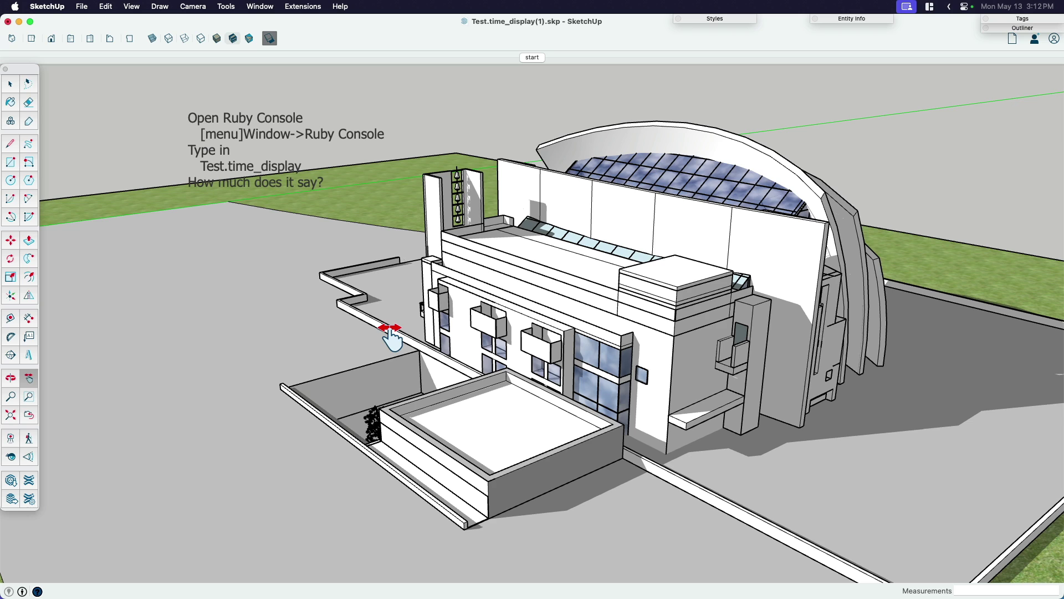
pyautogui.keyDown('shift'); pyautogui.moveTo(390, 329); pyautogui.dragTo(355, 256, button='middle'); pyautogui.keyUp('shift')
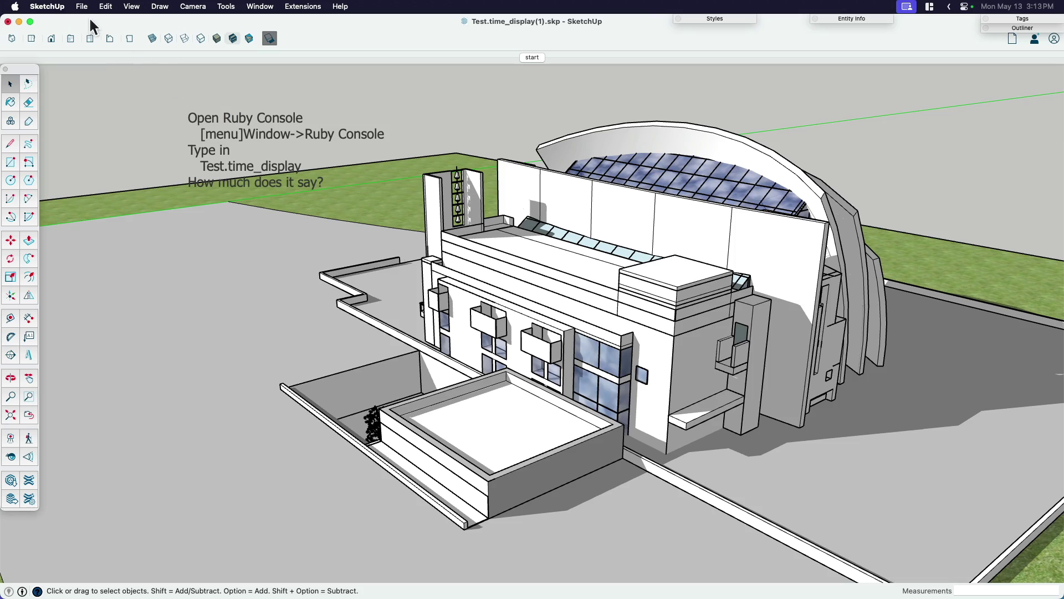
pyautogui.moveTo(423, 238); pyautogui.dragTo(492, 270, button='middle')
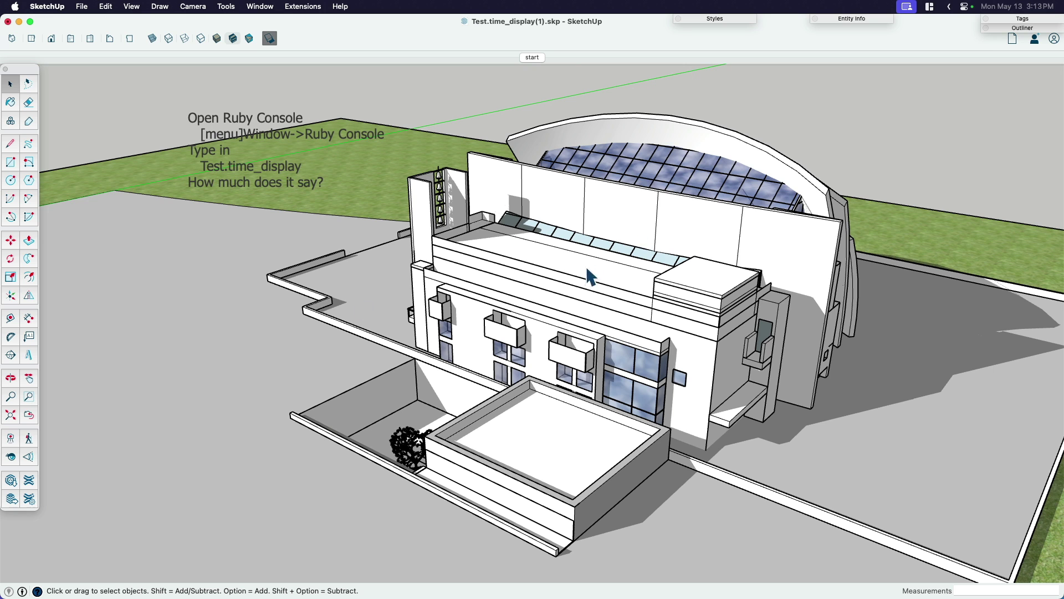
pyautogui.moveTo(384, 234); pyautogui.dragTo(294, 192, button='middle')
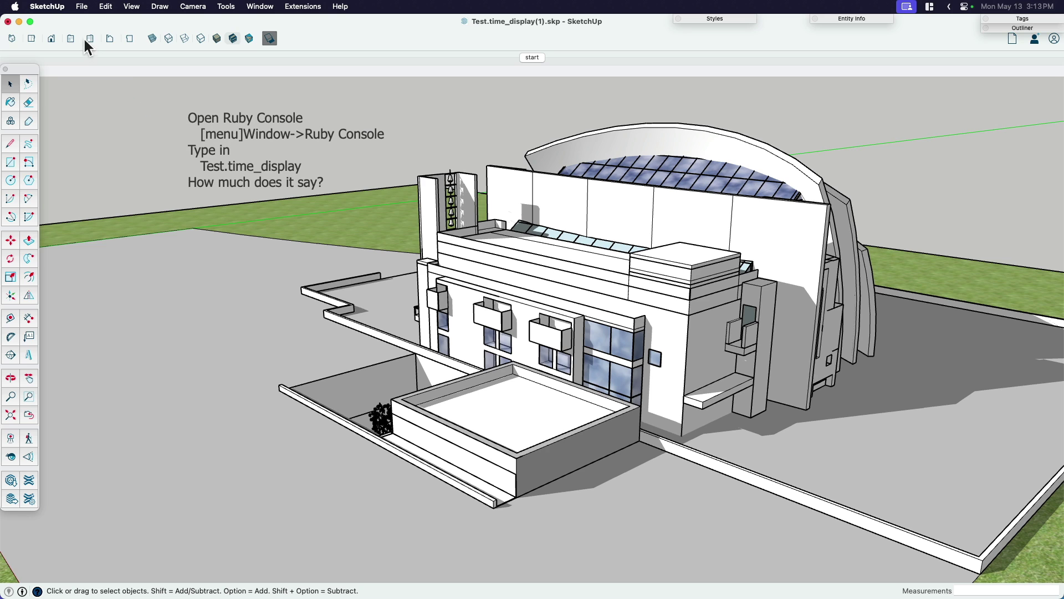
# - Open the recent file CoffeeShopCollab_Campaign.skp
pyautogui.click(82, 6)
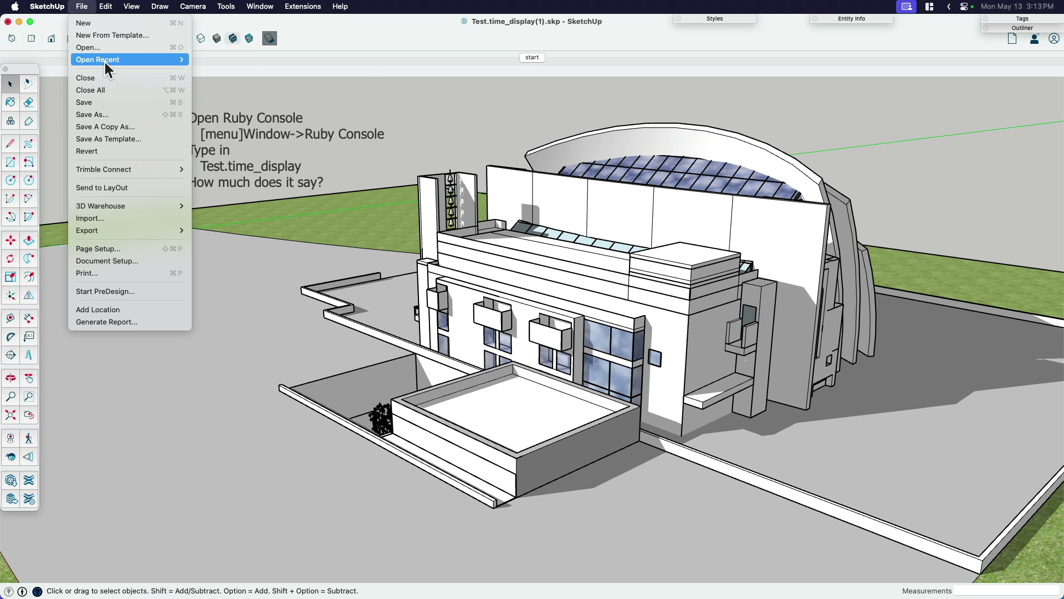
pyautogui.moveTo(105, 59)
pyautogui.click(262, 85)
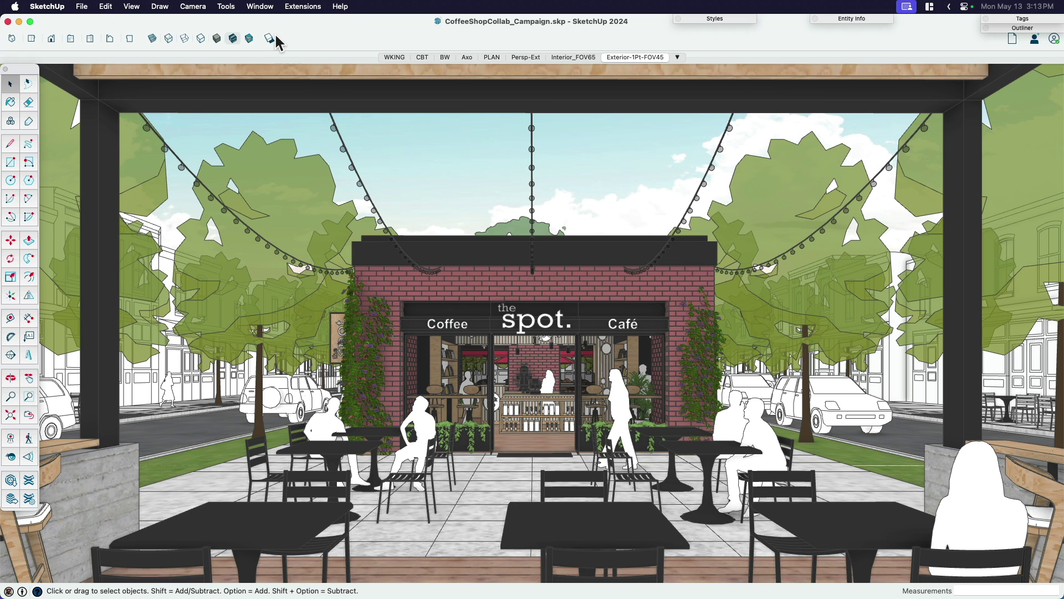
# - Examine the entire model's statistics in Model Info for its edges, faces and component instances, and close the dialog
pyautogui.click(261, 6)
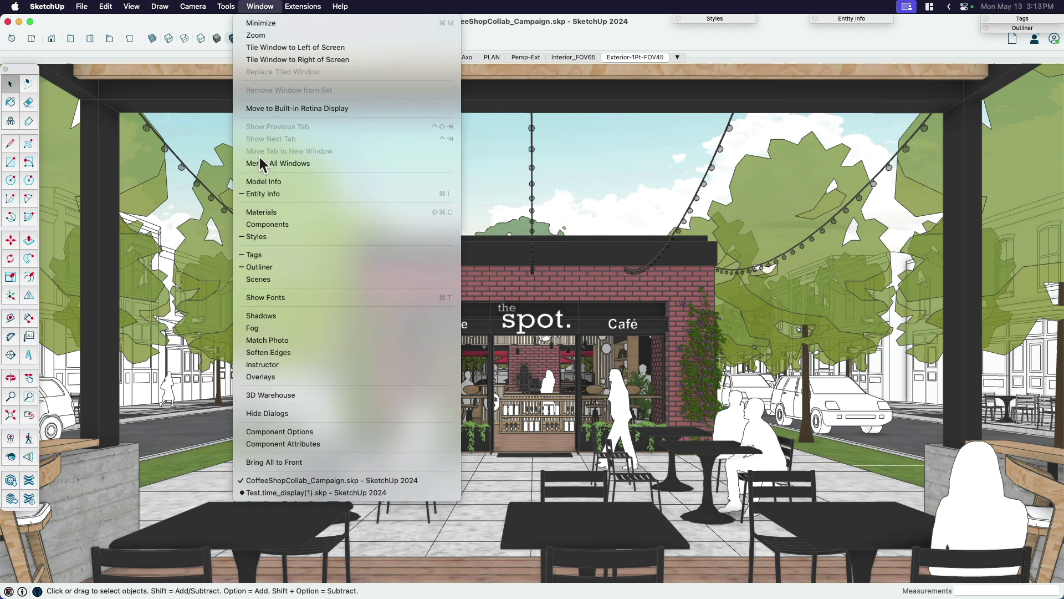
pyautogui.click(268, 182)
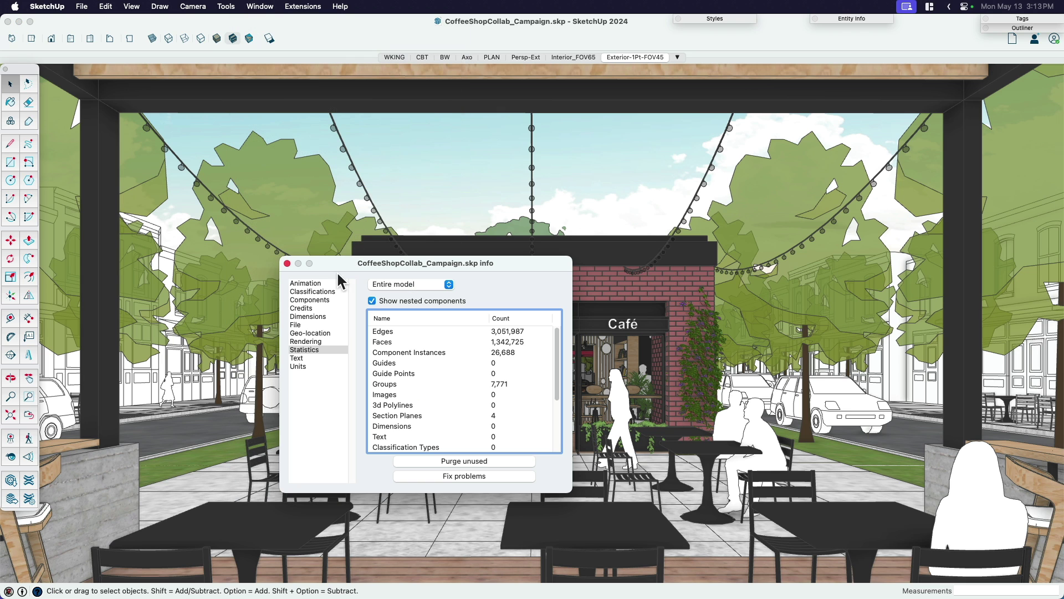
pyautogui.click(309, 349)
pyautogui.moveTo(402, 269); pyautogui.dragTo(361, 135)
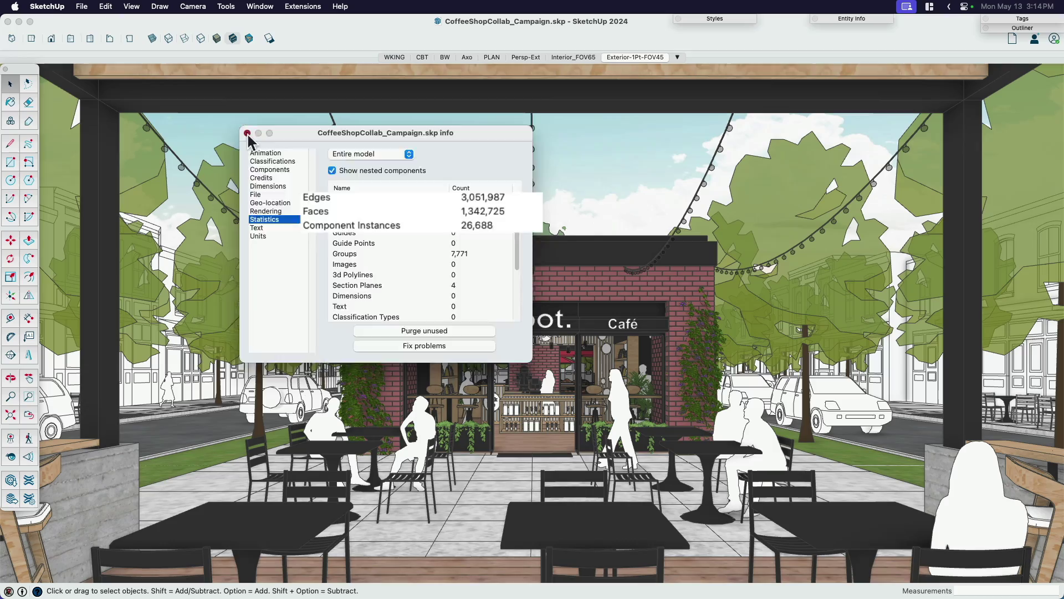
pyautogui.click(247, 133)
# - Zoom, orbit and look around in front of the coffee shop to examine how smoothly the large model moves
pyautogui.scroll(3, 525, 411)
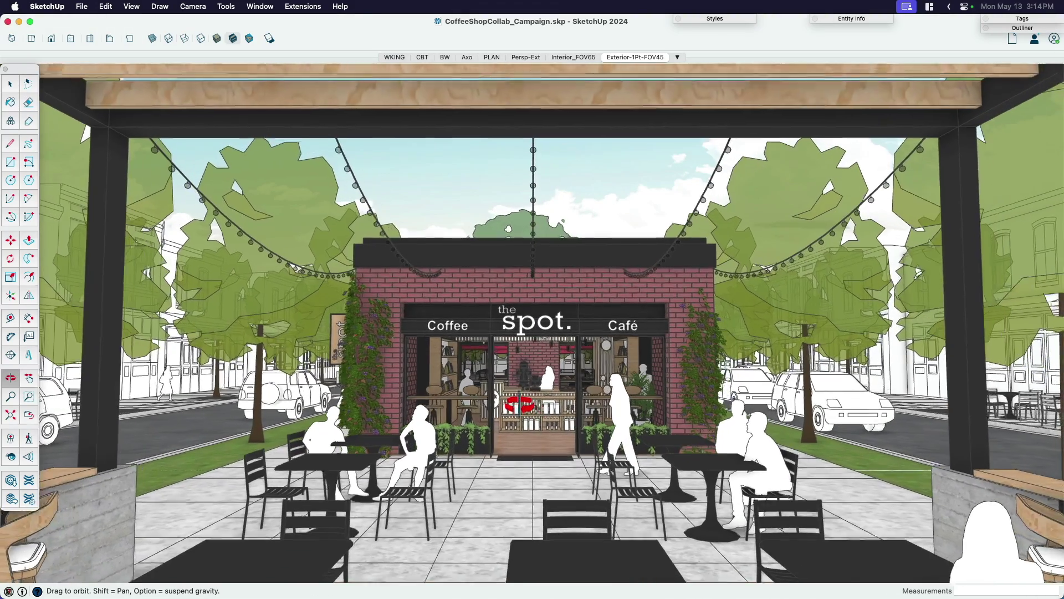
pyautogui.hotkey('shift', 'l')
pyautogui.moveTo(548, 443); pyautogui.dragTo(642, 423)
pyautogui.press('o')
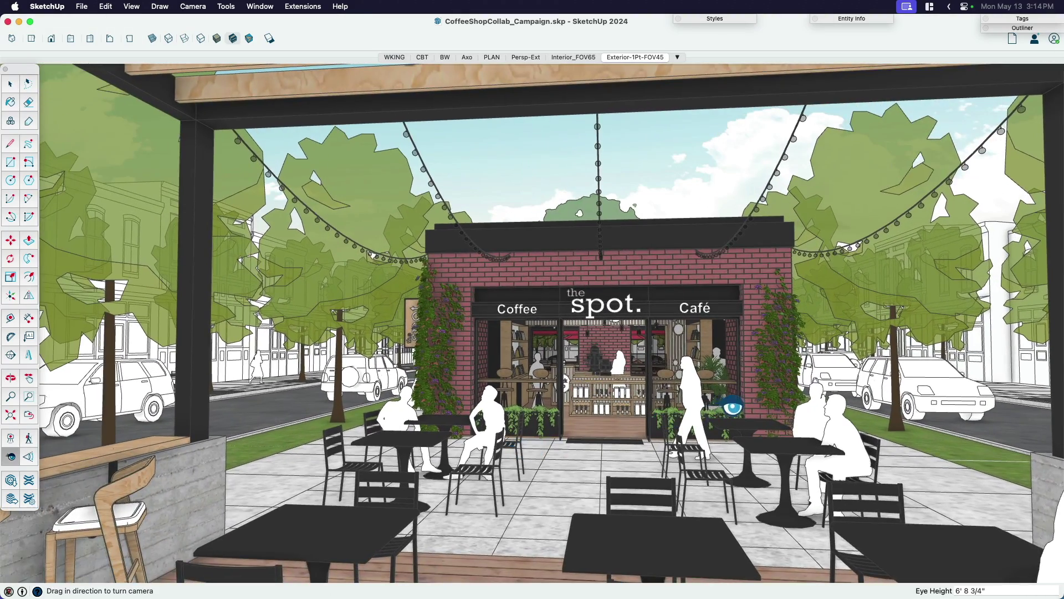
pyautogui.moveTo(726, 409); pyautogui.dragTo(700, 407)
pyautogui.hotkey('shift', 'l')
pyautogui.scroll(2, 616, 420)
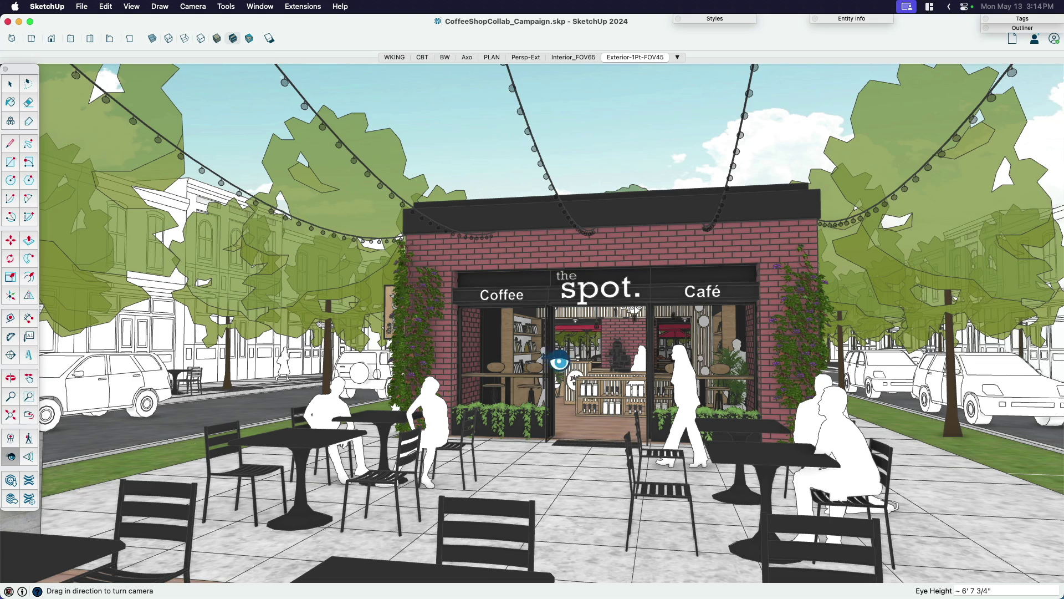
pyautogui.keyDown('shift'); pyautogui.moveTo(559, 361); pyautogui.dragTo(532, 359); pyautogui.keyUp('shift')
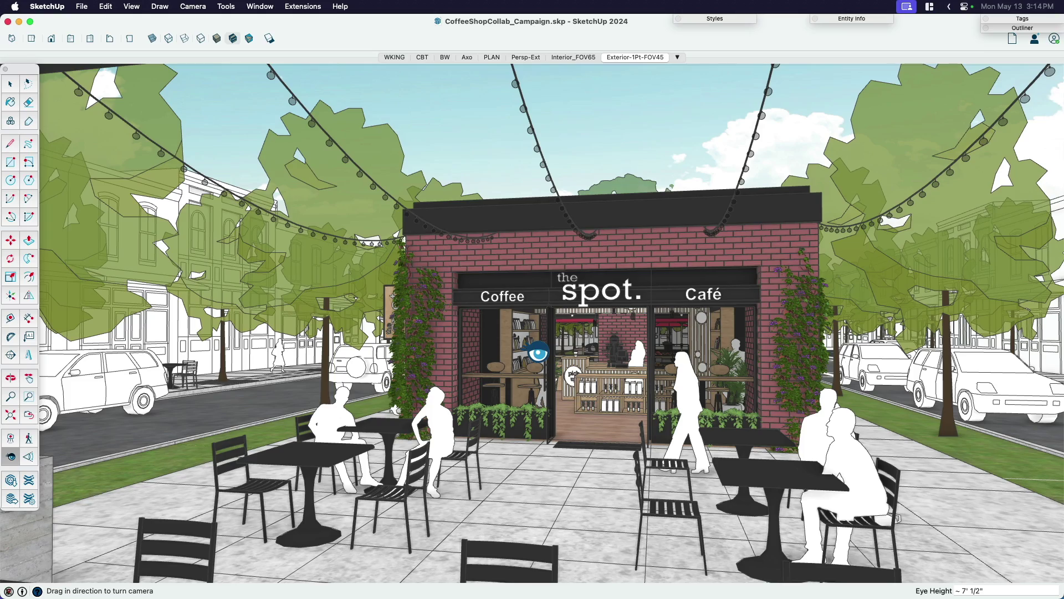
# - Orbit to the coffee shop's ivy-covered corner and move in on the entrance to examine navigation speed up close
pyautogui.press('o')
pyautogui.moveTo(538, 353); pyautogui.dragTo(561, 377)
pyautogui.press('space')
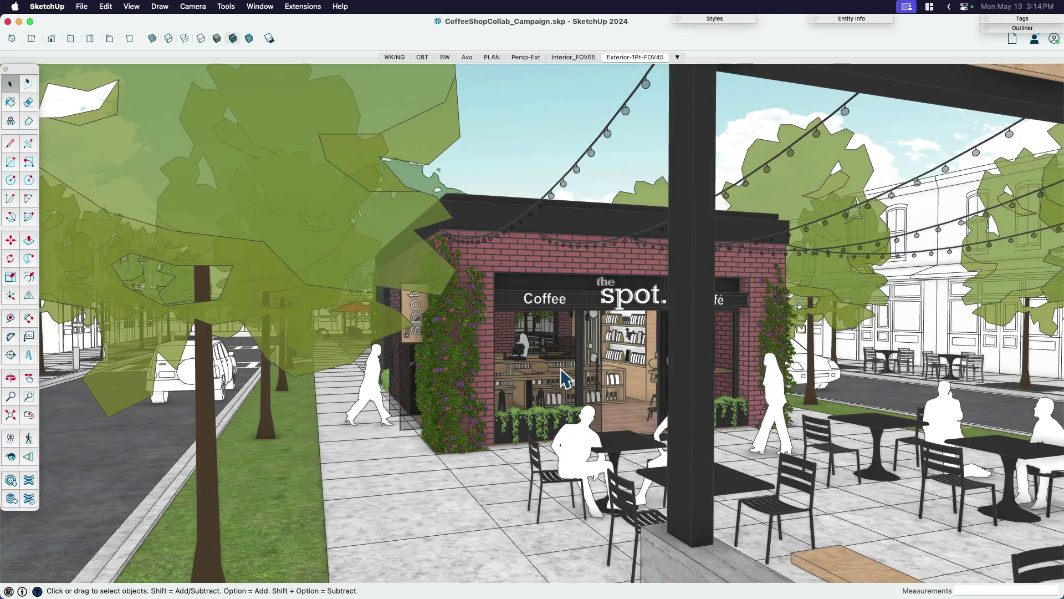
pyautogui.scroll(3, 561, 377)
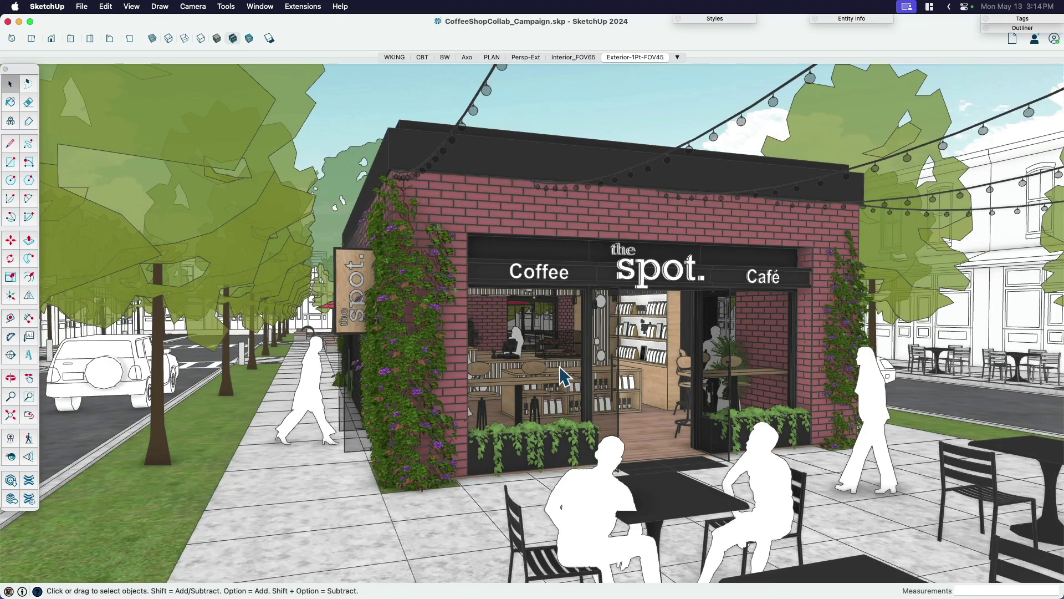
pyautogui.press('o')
pyautogui.moveTo(606, 362); pyautogui.dragTo(747, 361)
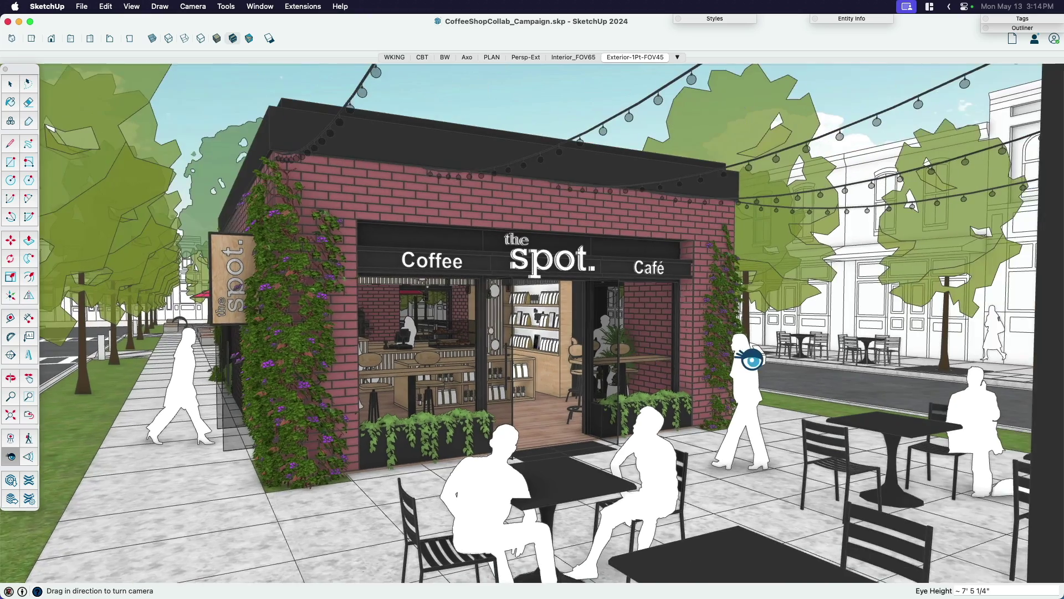
pyautogui.moveTo(525, 422); pyautogui.dragTo(481, 432)
pyautogui.hotkey('shift', 'l')
pyautogui.scroll(3, 482, 432)
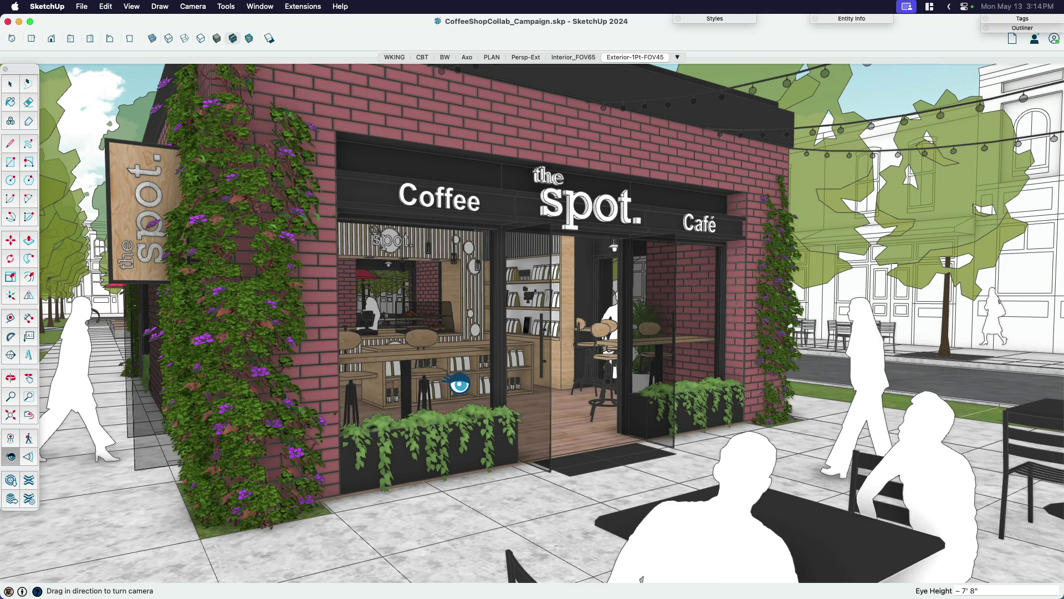
# - Display the coffee shop model in the Hidden Line face style
pyautogui.press('space')
pyautogui.click(202, 39)
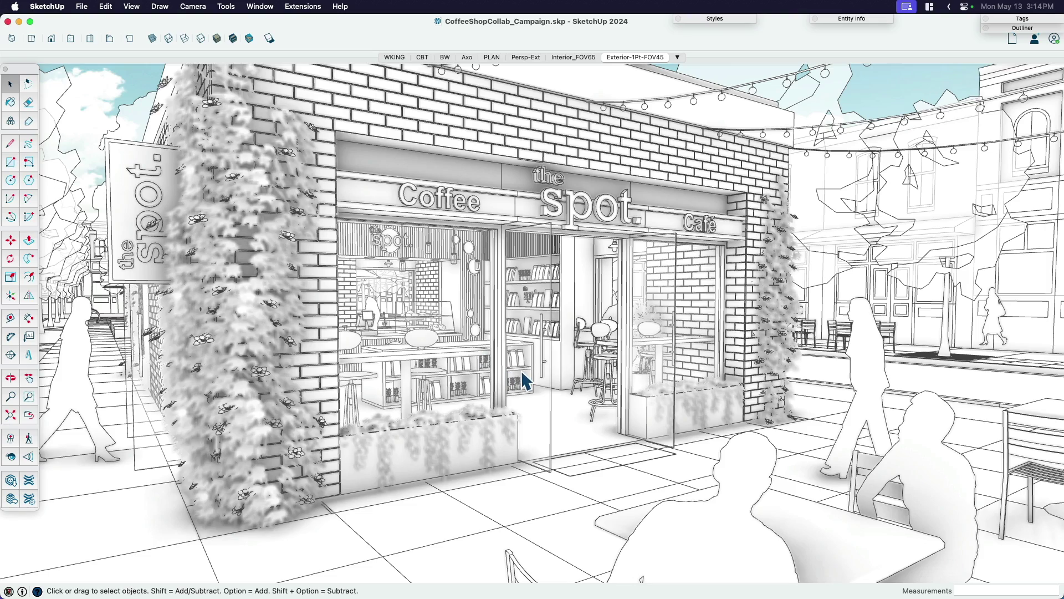
pyautogui.moveTo(305, 375); pyautogui.dragTo(351, 442, button='middle')
pyautogui.press('h')
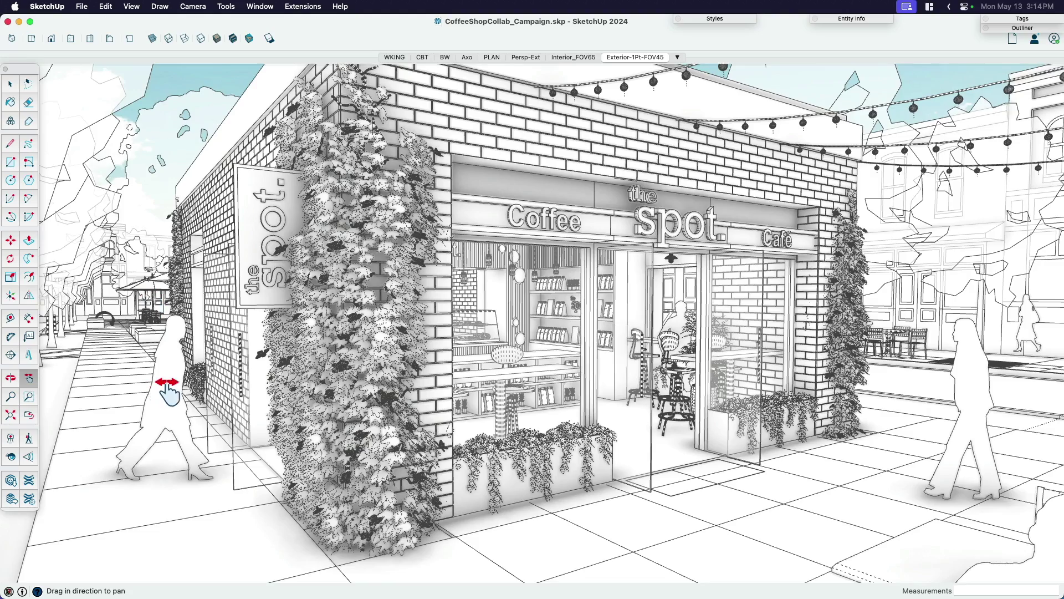
pyautogui.moveTo(167, 391); pyautogui.dragTo(219, 385)
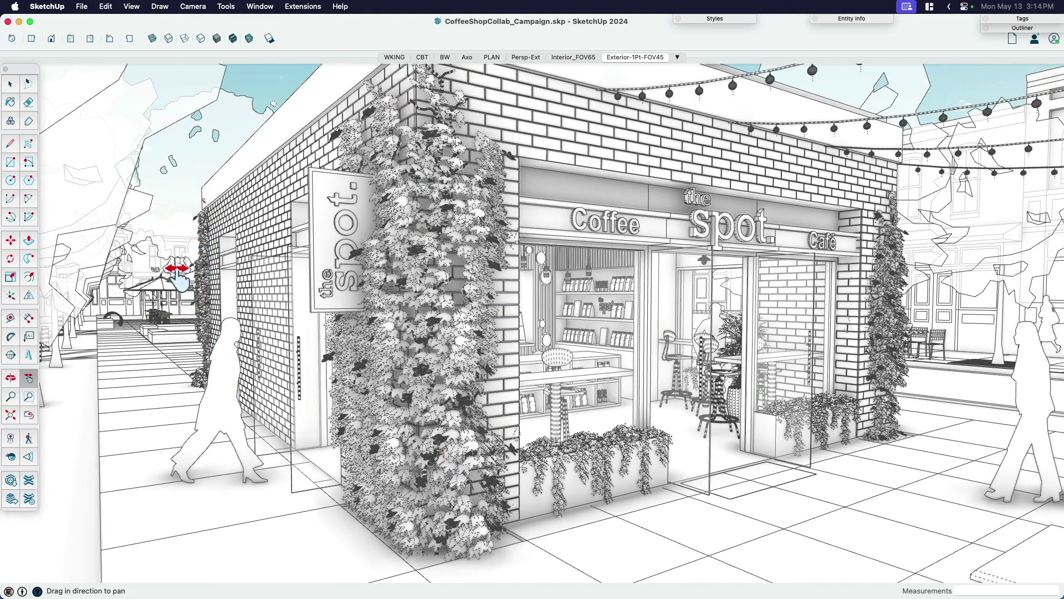
# - Zoom in on the ivy leaves at the shop's corner and back out to examine navigation speed in Hidden Line style
pyautogui.scroll(1, 444, 341)
pyautogui.scroll(1, 443, 341)
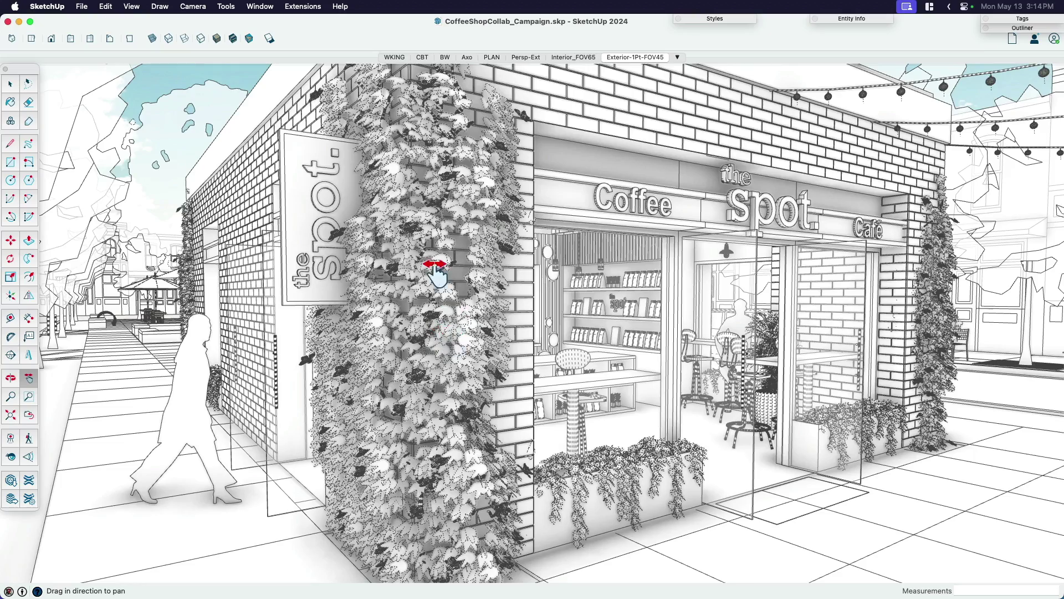
pyautogui.scroll(1, 477, 345)
pyautogui.scroll(2, 480, 345)
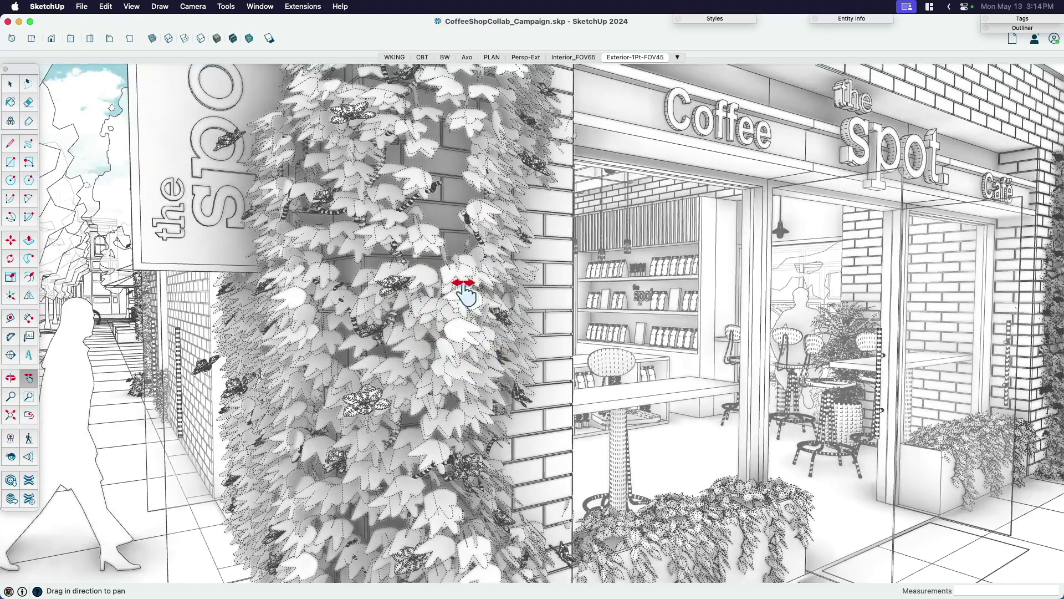
pyautogui.scroll(4, 388, 283)
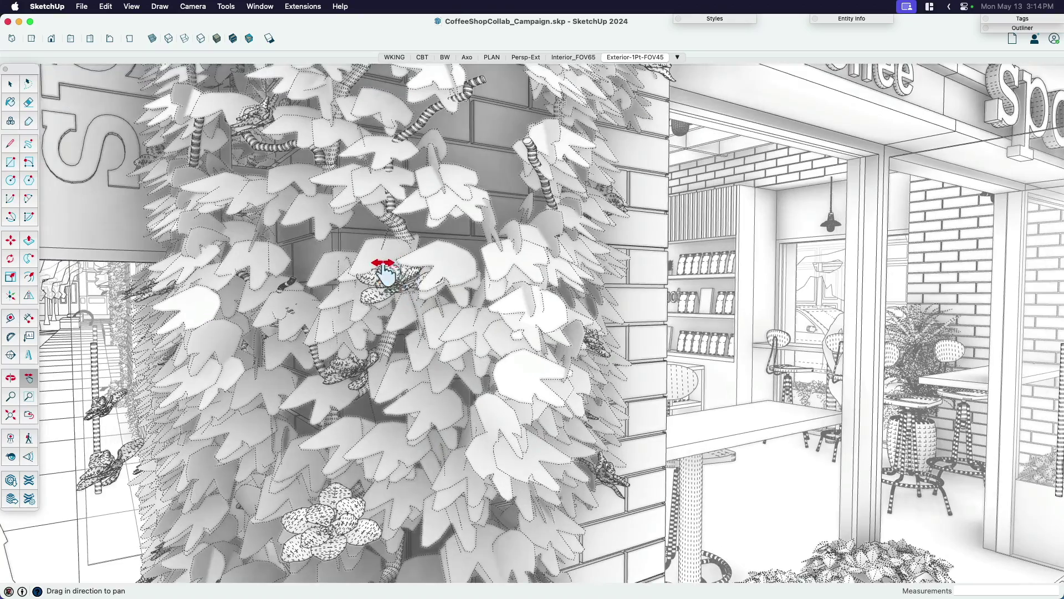
pyautogui.scroll(-5, 360, 284)
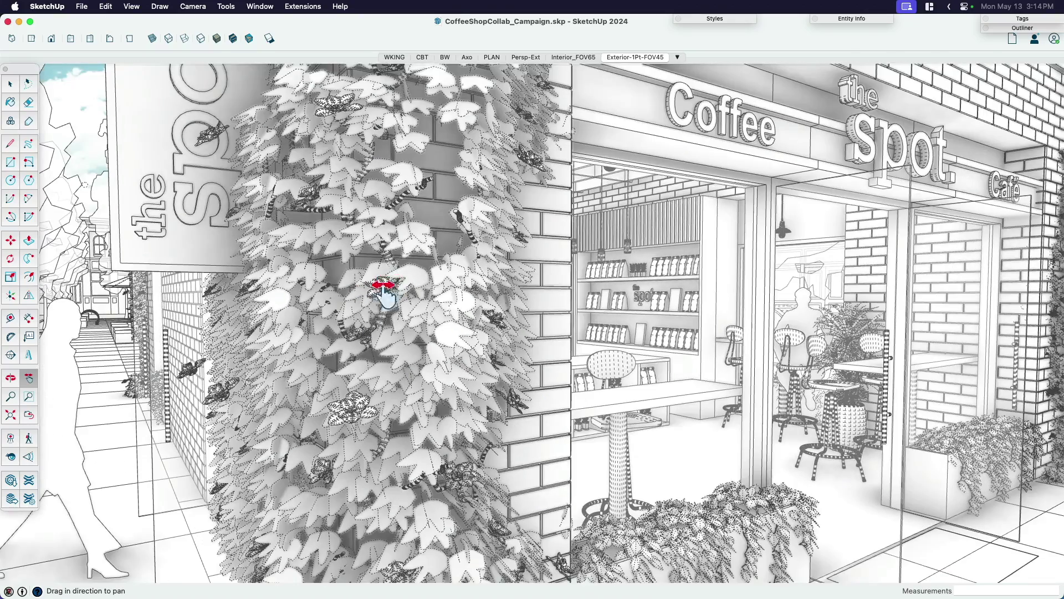
pyautogui.scroll(-3, 352, 183)
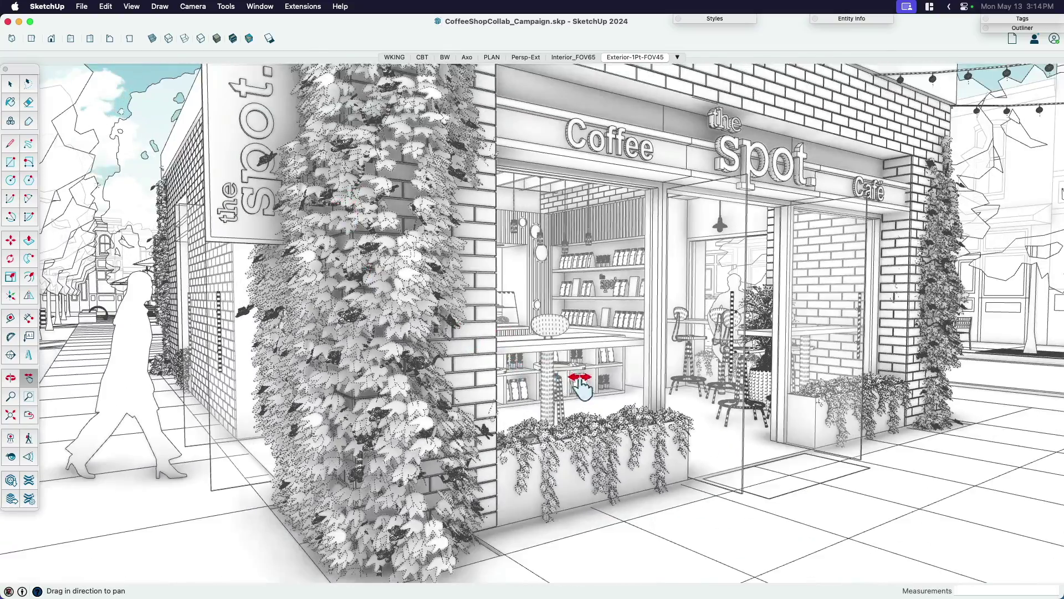
# - Examine navigation around the planter, shop windows and entrance with zooming, panning and orbiting, ending at an overall view of the storefront
pyautogui.moveTo(573, 387); pyautogui.dragTo(507, 433, button='middle')
pyautogui.scroll(5, 505, 477)
pyautogui.scroll(3, 506, 477)
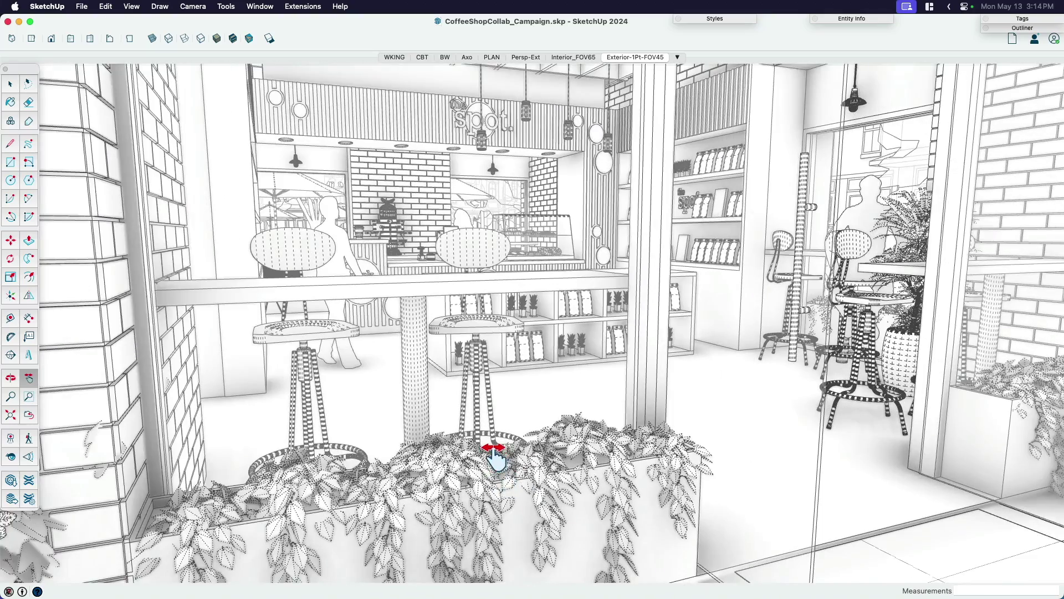
pyautogui.scroll(-2, 440, 435)
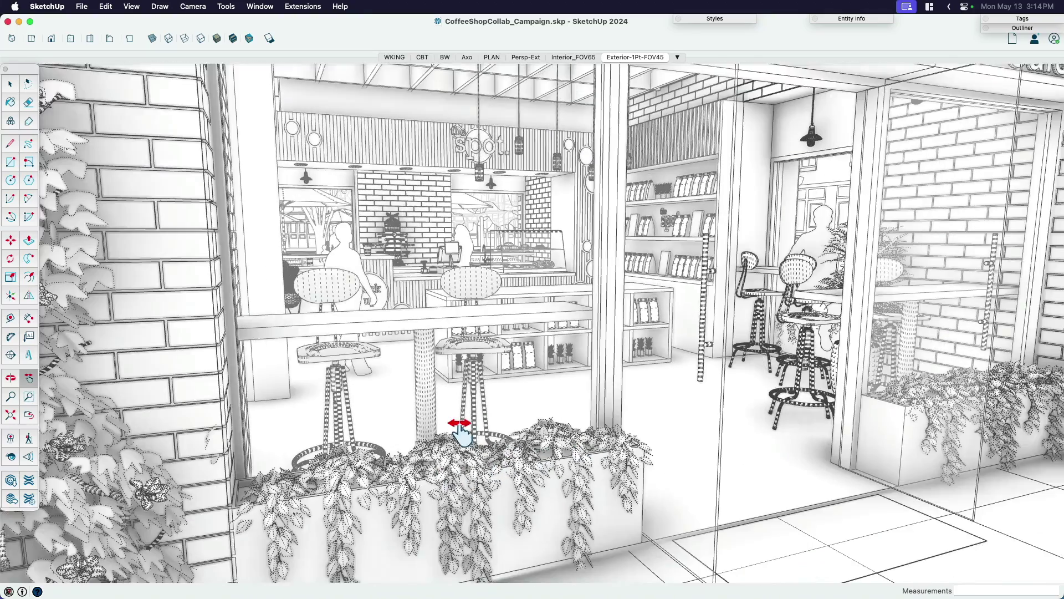
pyautogui.scroll(5, 803, 277)
pyautogui.moveTo(803, 282)
pyautogui.mouseDown()
pyautogui.moveTo(810, 335)
pyautogui.moveTo(825, 292)
pyautogui.moveTo(870, 305)
pyautogui.moveTo(924, 275)
pyautogui.mouseUp()
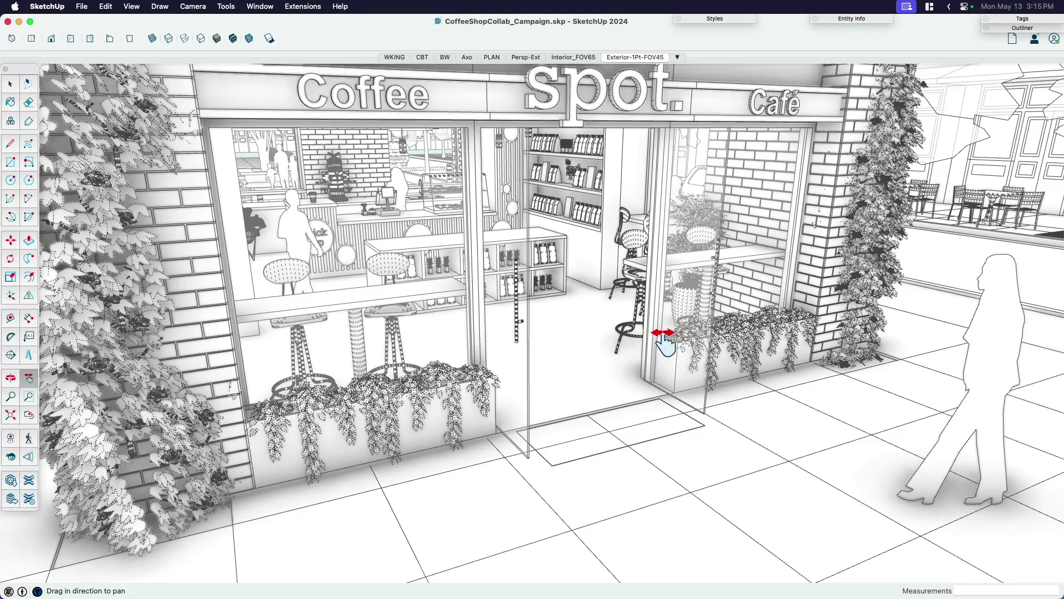
pyautogui.moveTo(726, 355); pyautogui.dragTo(646, 341, button='middle')
pyautogui.scroll(-2, 647, 346)
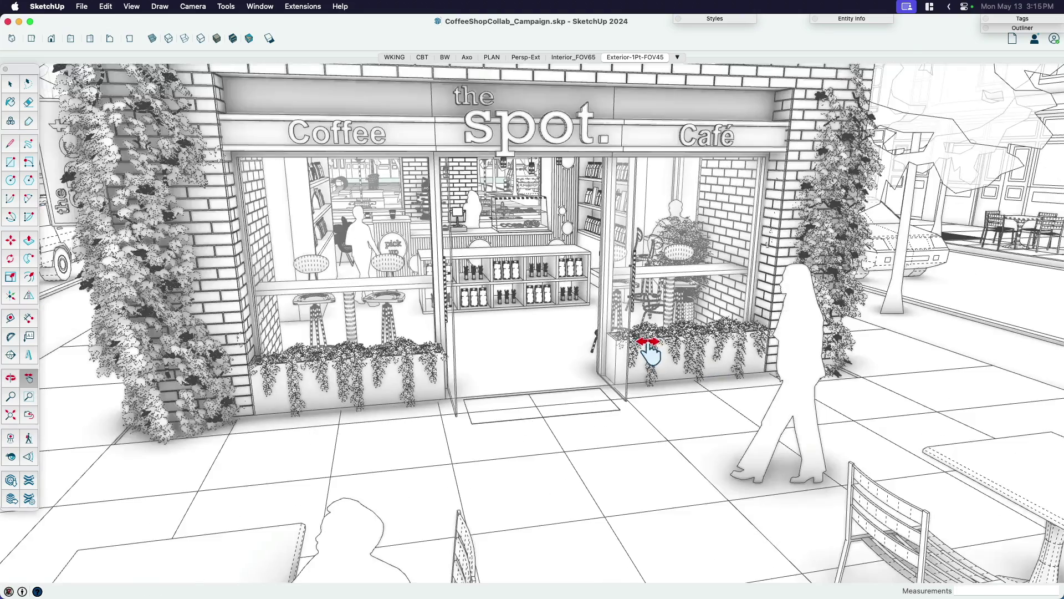
pyautogui.scroll(-8, 577, 316)
# - Move the walking figure beside the outdoor tables across to the front of the coffee shop's entrance
pyautogui.press('space')
pyautogui.click(715, 382)
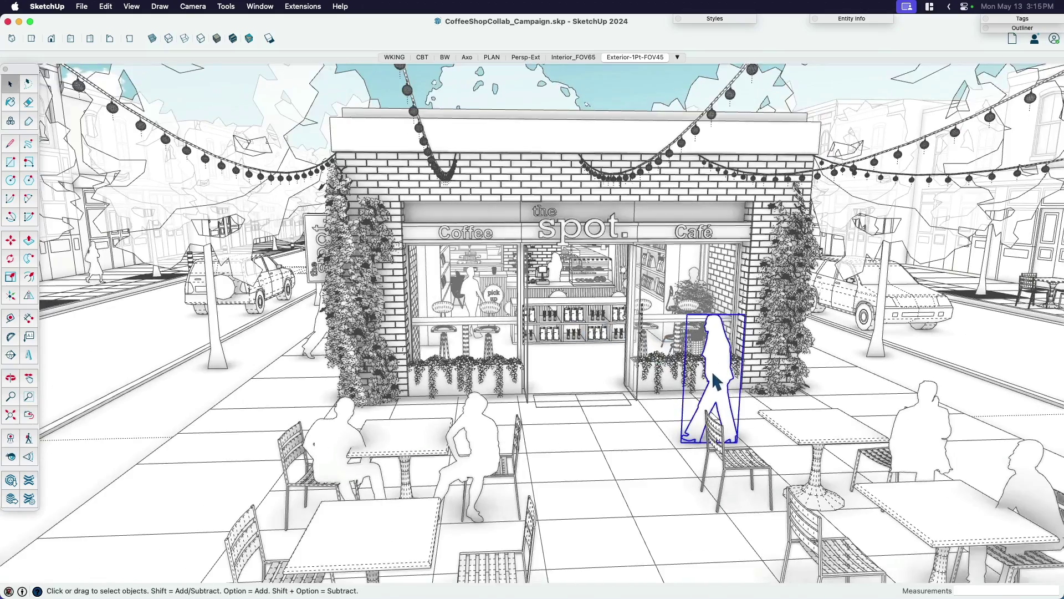
pyautogui.scroll(1, 715, 382)
pyautogui.press('m')
pyautogui.click(687, 452)
pyautogui.click(582, 456)
pyautogui.press('space')
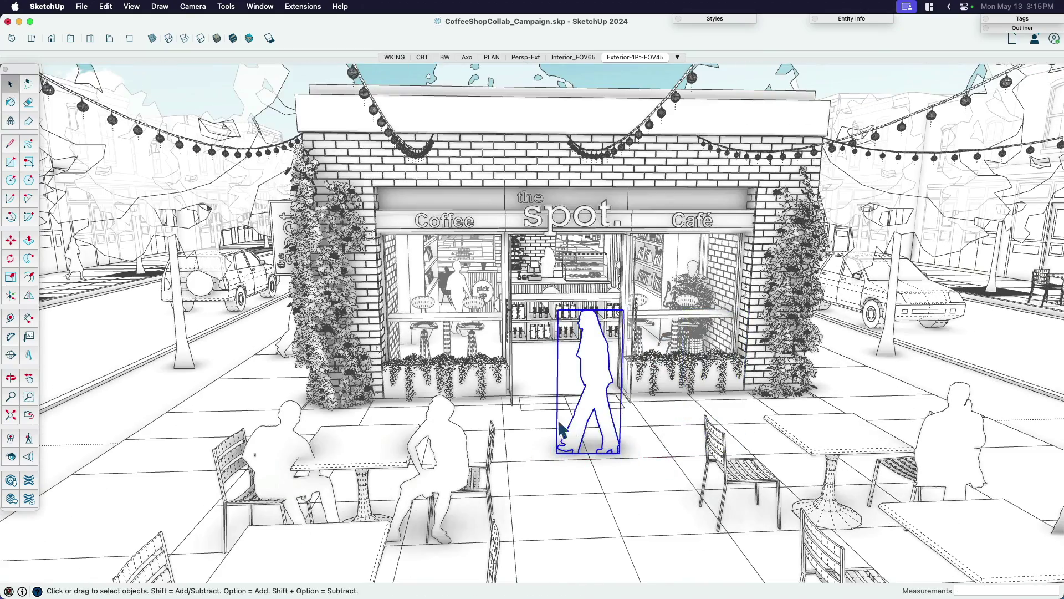
# - Move the walking figure from the entrance toward the ivy at the Café end of the storefront, and clear the selection
pyautogui.scroll(5, 563, 430)
pyautogui.moveTo(748, 397); pyautogui.dragTo(843, 399, button='middle')
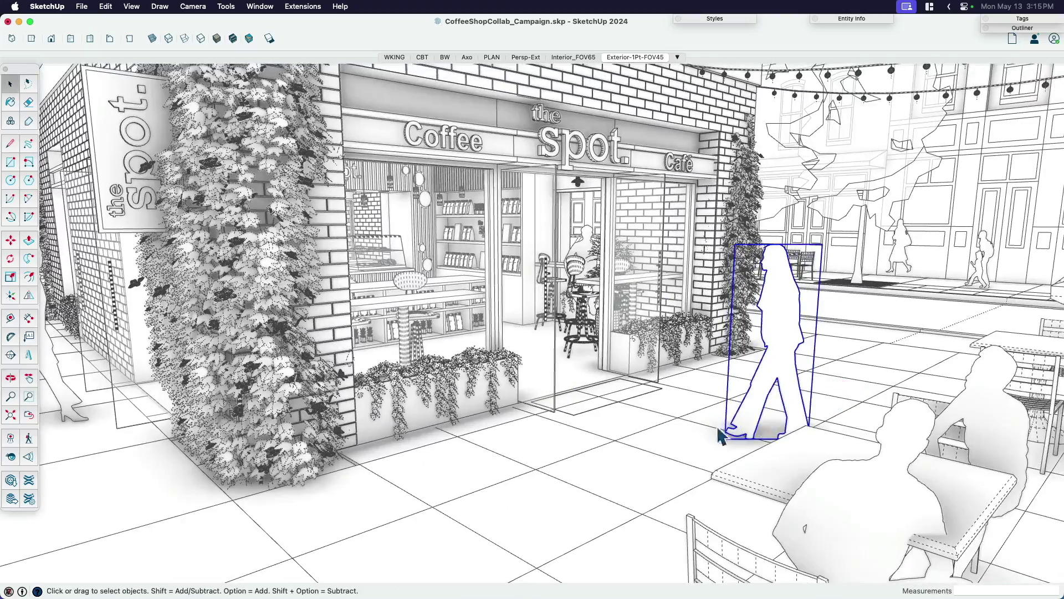
pyautogui.press('m')
pyautogui.click(720, 409)
pyautogui.click(746, 404)
pyautogui.press('space')
pyautogui.moveTo(748, 404); pyautogui.dragTo(681, 426, button='middle')
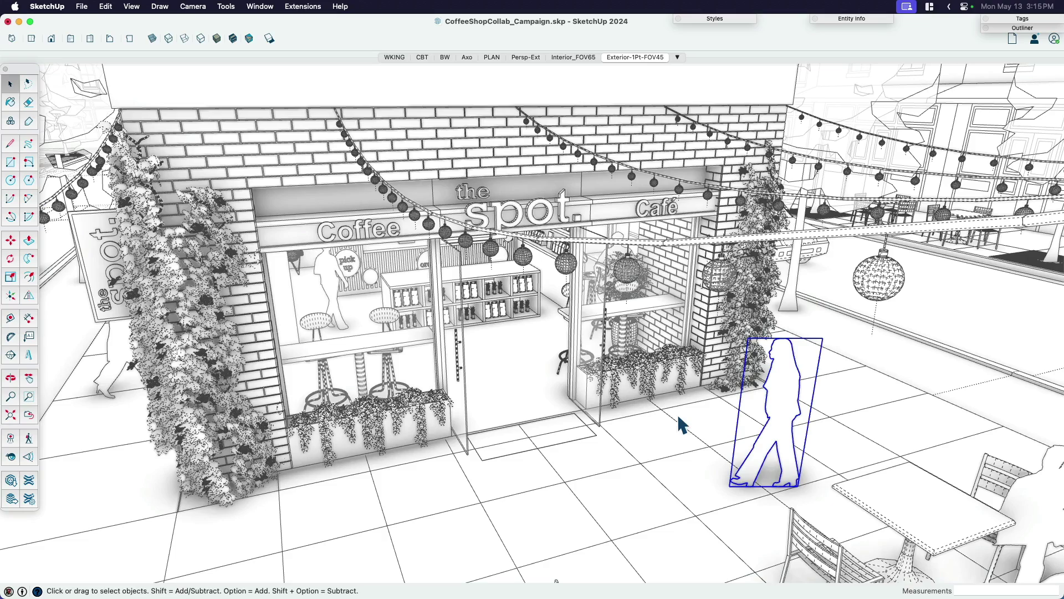
pyautogui.moveTo(696, 377); pyautogui.dragTo(728, 373, button='middle')
pyautogui.scroll(-3, 721, 383)
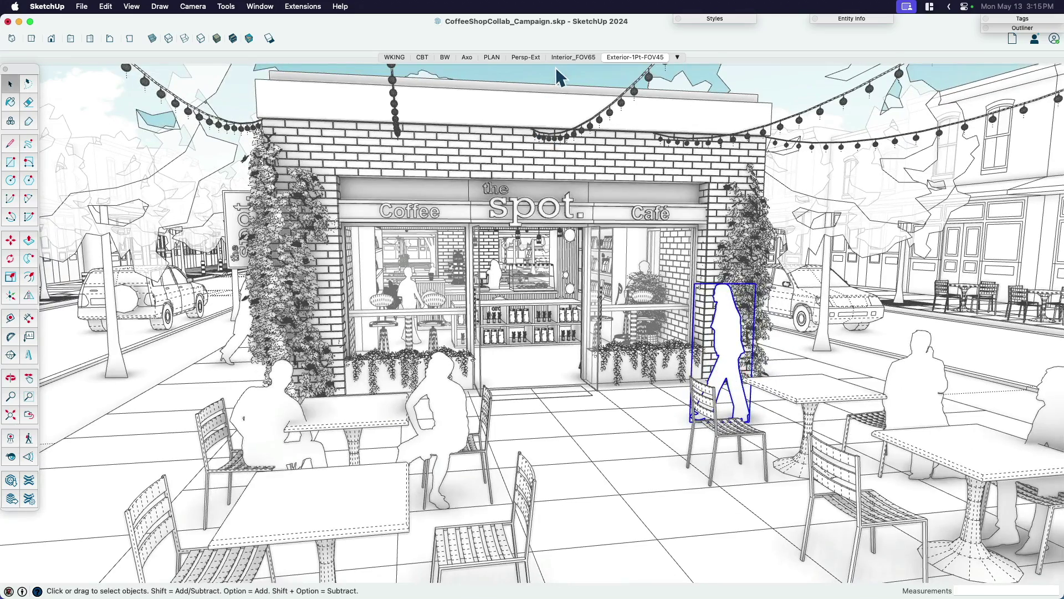
pyautogui.click(557, 78)
# - Orbit around the storefront and use Look Around across the outdoor seating to examine how smoothly the Hidden Line view moves
pyautogui.moveTo(660, 320); pyautogui.dragTo(595, 333, button='middle')
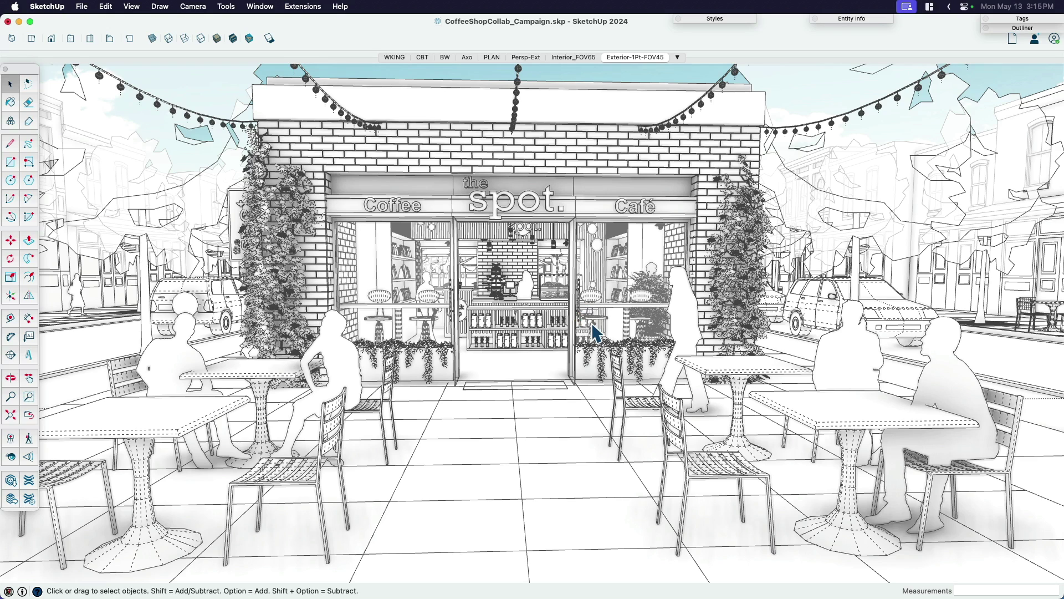
pyautogui.moveTo(621, 310); pyautogui.dragTo(699, 335, button='middle')
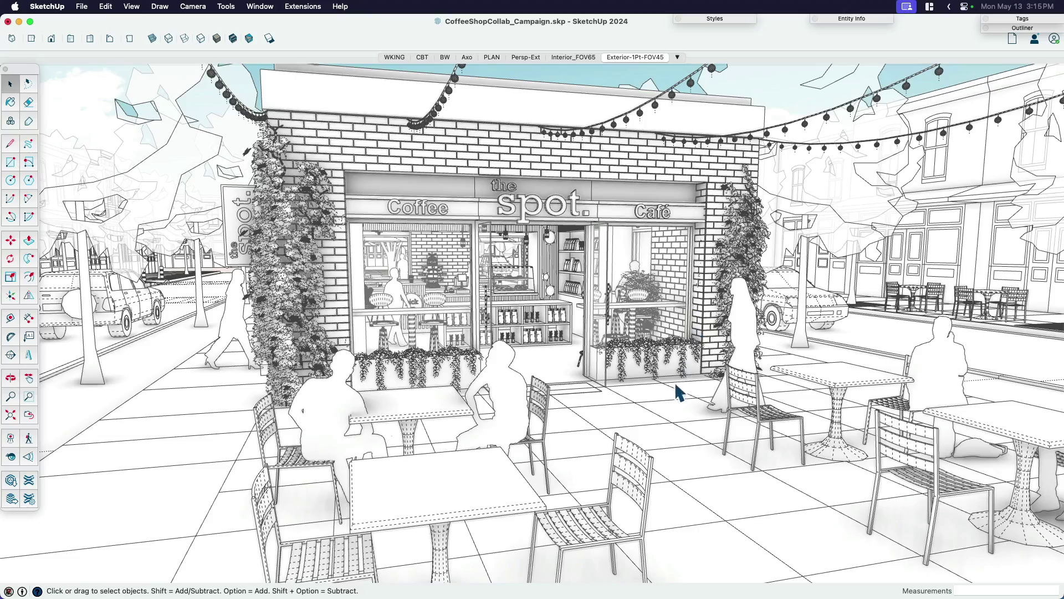
pyautogui.moveTo(679, 394); pyautogui.dragTo(613, 356, button='middle')
pyautogui.hotkey('shift', 'l')
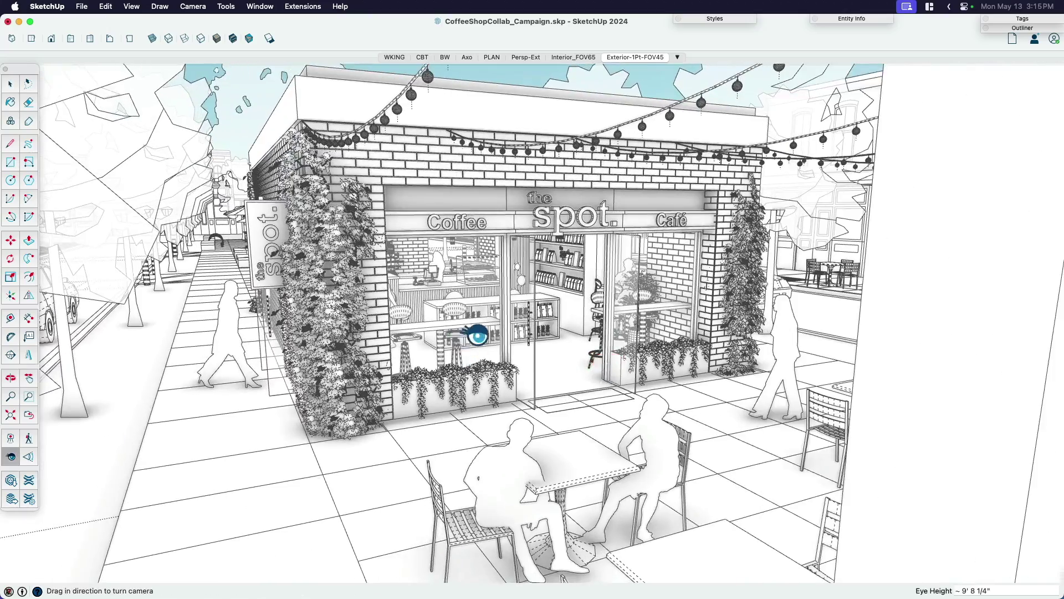
pyautogui.moveTo(478, 335); pyautogui.dragTo(475, 361)
pyautogui.moveTo(475, 361); pyautogui.dragTo(613, 347, button='middle')
pyautogui.moveTo(613, 347); pyautogui.dragTo(646, 332)
pyautogui.moveTo(646, 333); pyautogui.dragTo(696, 369, button='middle')
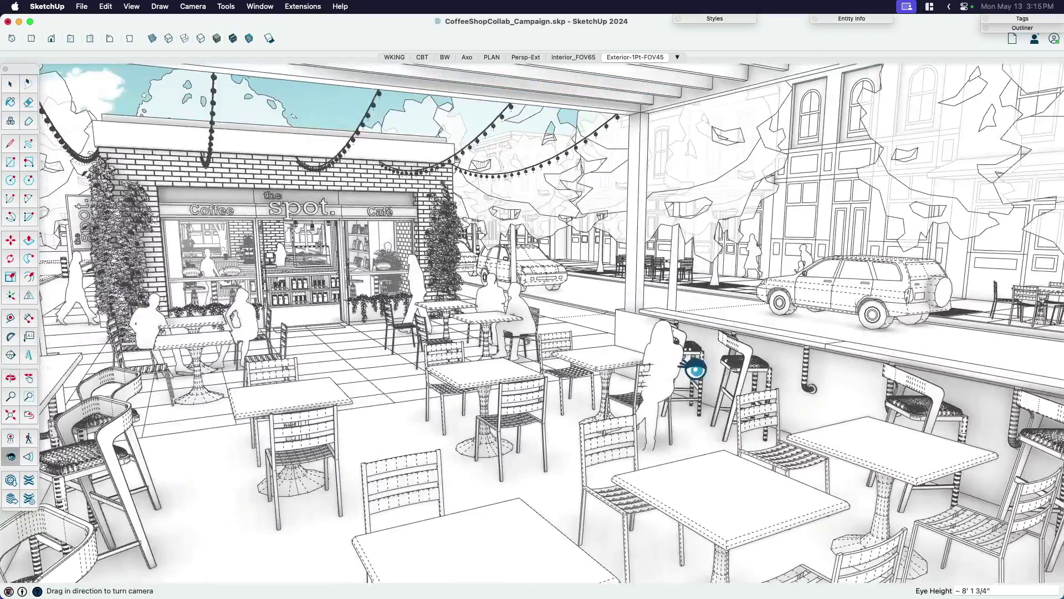
pyautogui.moveTo(695, 369); pyautogui.dragTo(473, 344)
# - Move in from the seating to the ivy-covered corner with zoom, orbit, Look Around and pan to examine navigation smoothness
pyautogui.scroll(5, 638, 326)
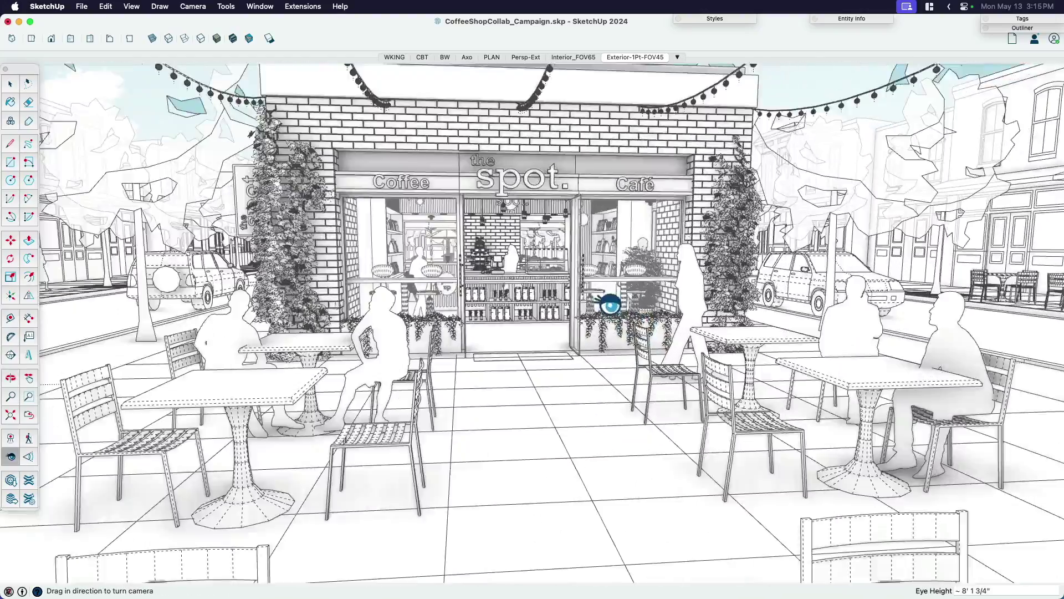
pyautogui.moveTo(610, 304)
pyautogui.mouseDown(button='middle')
pyautogui.moveTo(541, 321)
pyautogui.moveTo(613, 321)
pyautogui.moveTo(506, 316)
pyautogui.moveTo(559, 330)
pyautogui.moveTo(618, 302)
pyautogui.mouseUp(button='middle')
pyautogui.scroll(3, 518, 304)
pyautogui.moveTo(518, 305); pyautogui.dragTo(463, 237, button='middle')
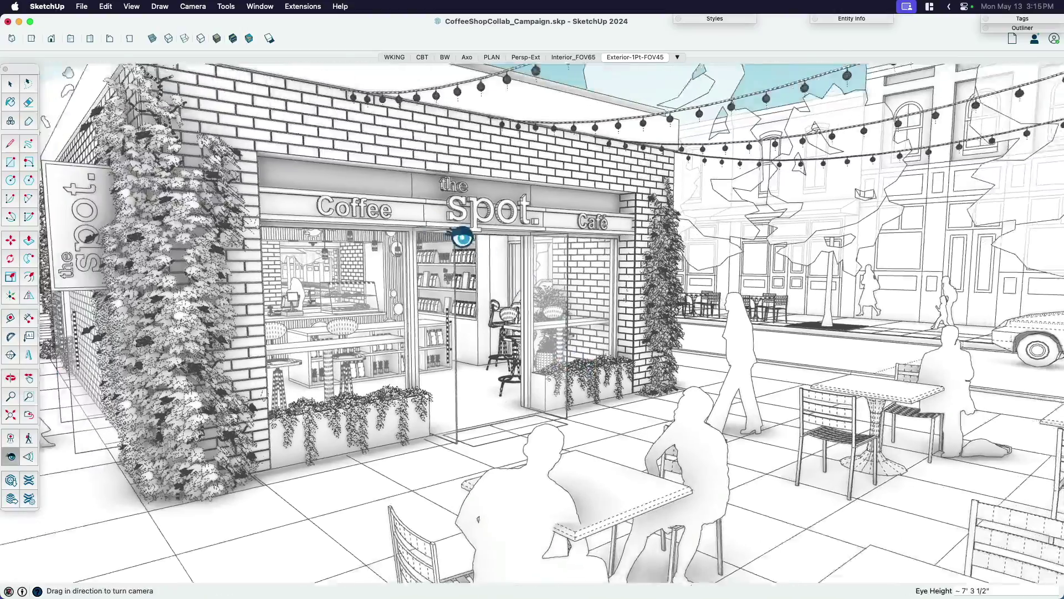
pyautogui.moveTo(462, 237); pyautogui.dragTo(447, 231)
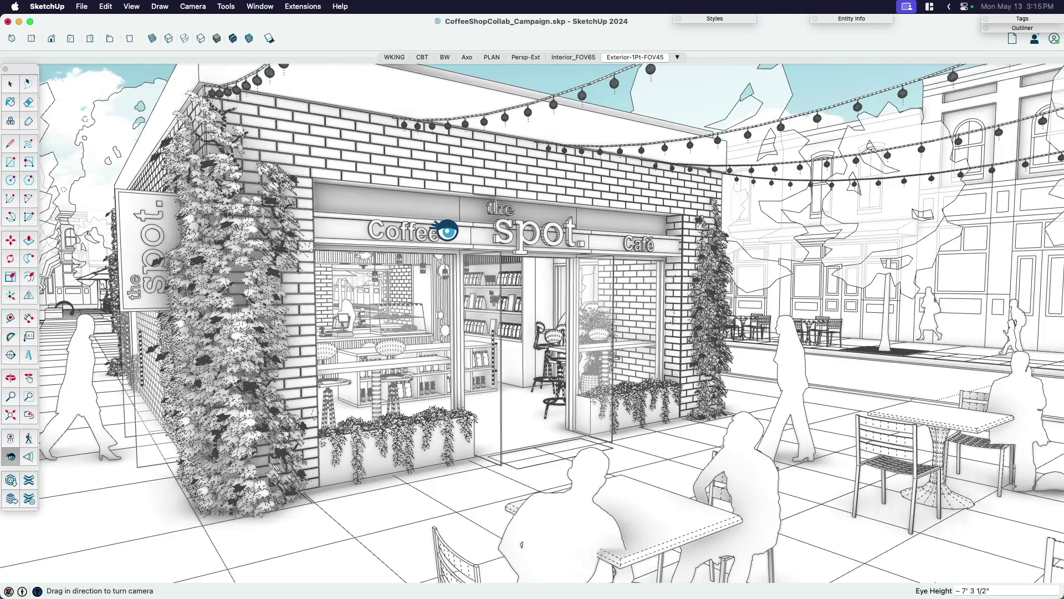
pyautogui.press('h')
pyautogui.moveTo(508, 395); pyautogui.dragTo(535, 363)
pyautogui.press('l')
pyautogui.press('space')
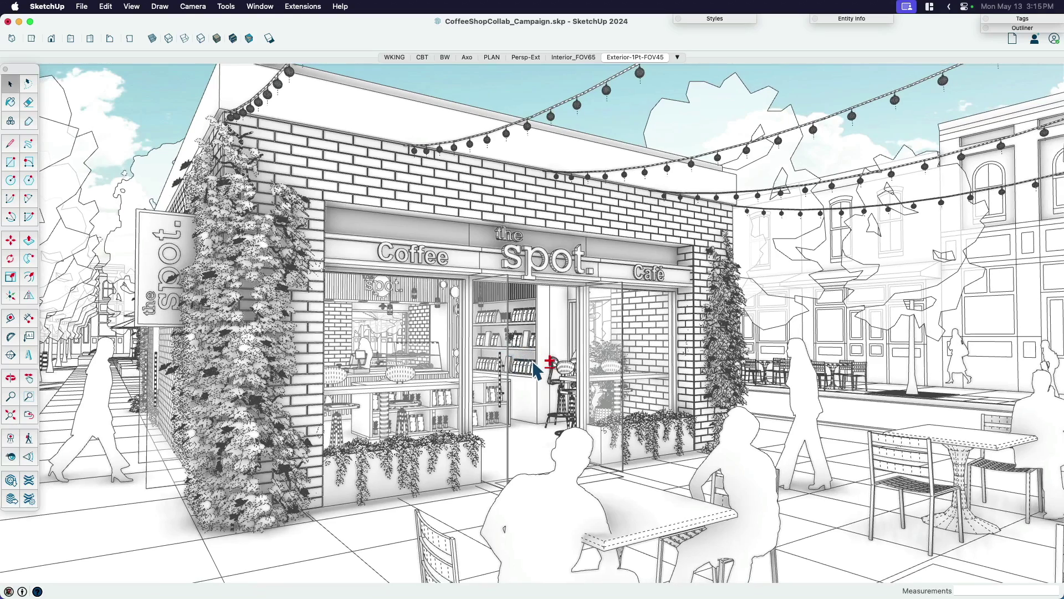